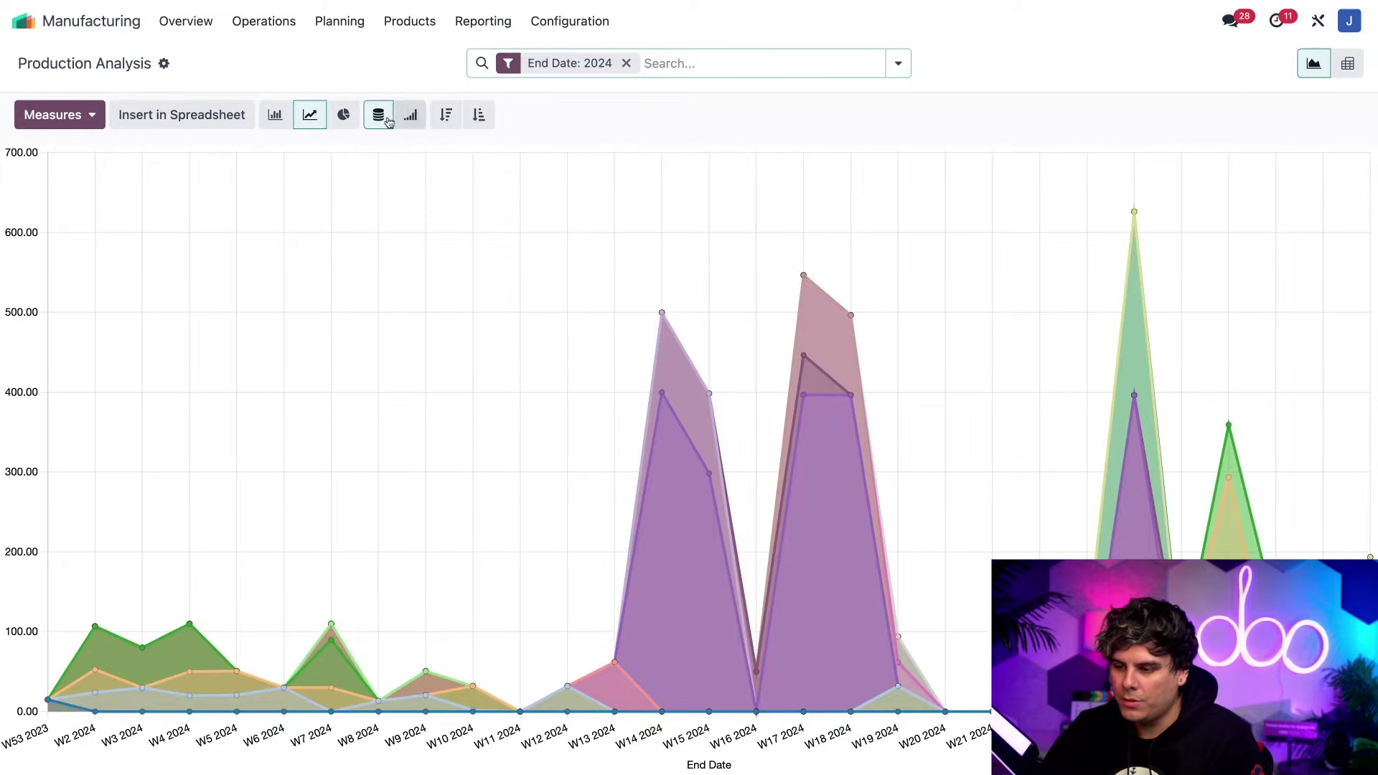
Step: View the production analysis as a bar chart, a pie chart and a pivot table, and return to the line chart
left_click(275, 119)
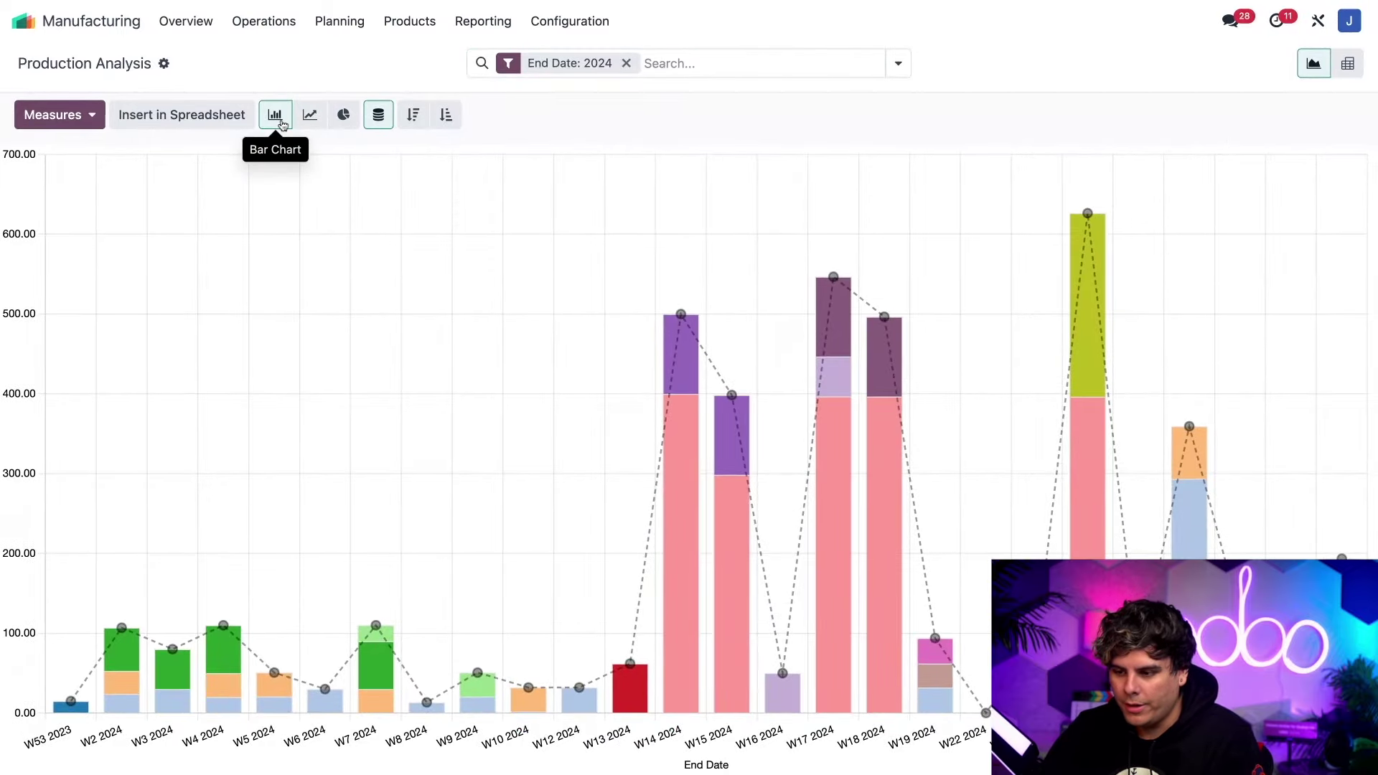
left_click(343, 115)
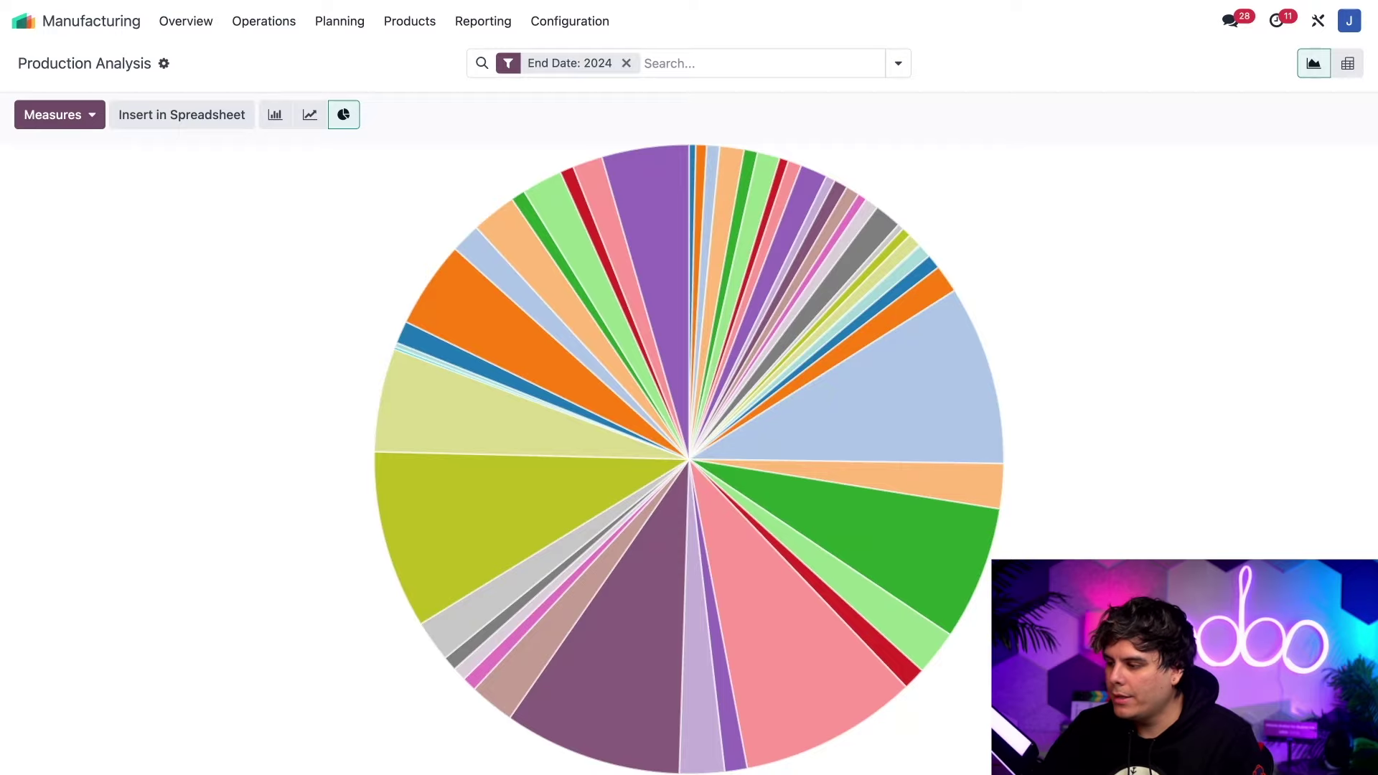
left_click(1348, 65)
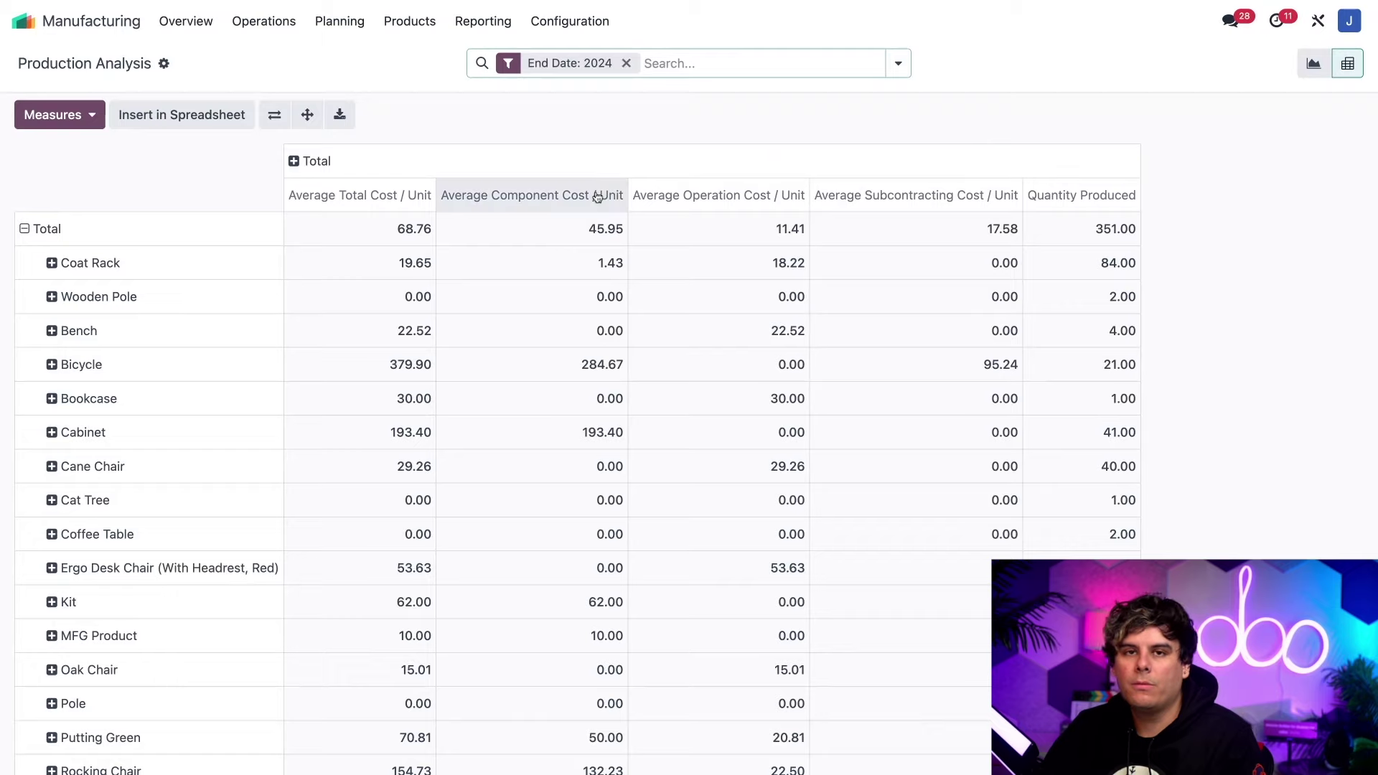
left_click(1313, 63)
left_click(310, 115)
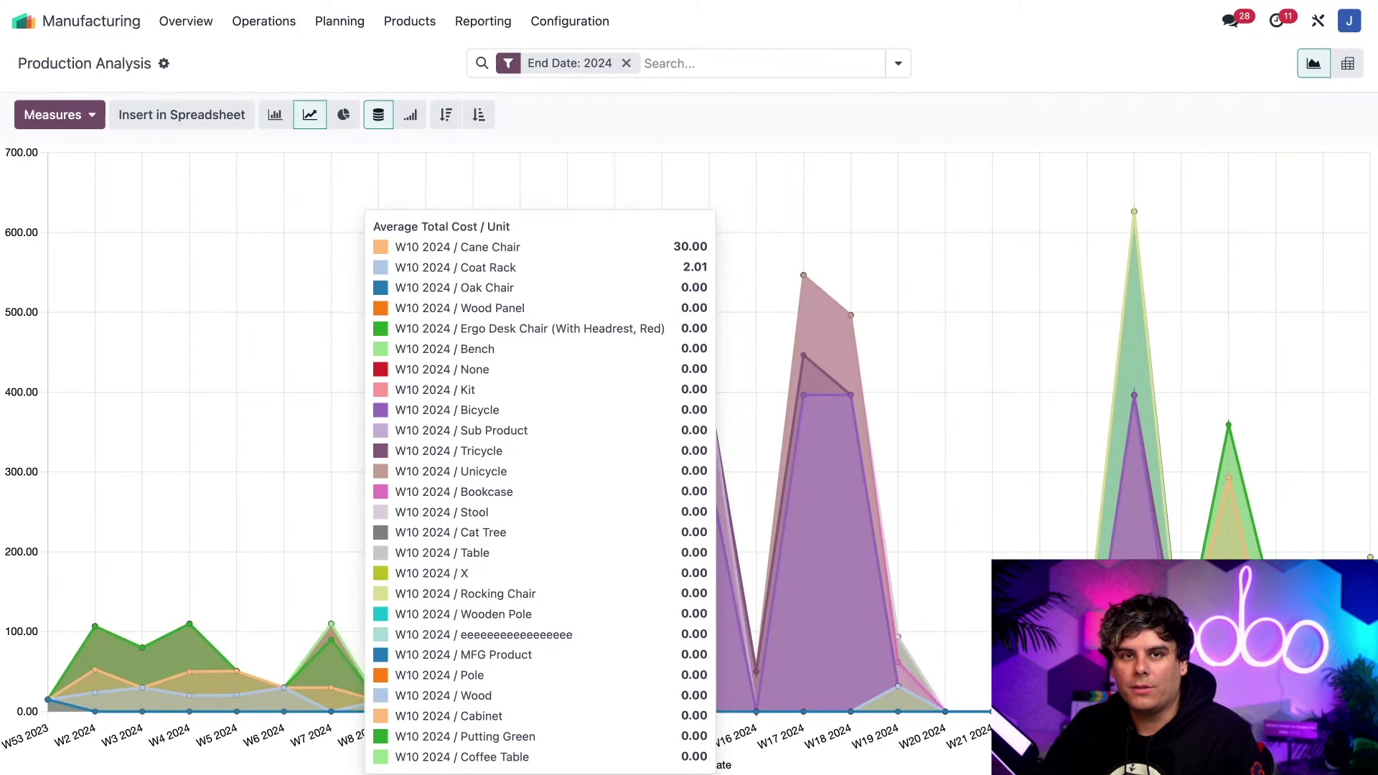
Step: Set the line chart's measure to Average Operation Cost / Unit
left_click(92, 119)
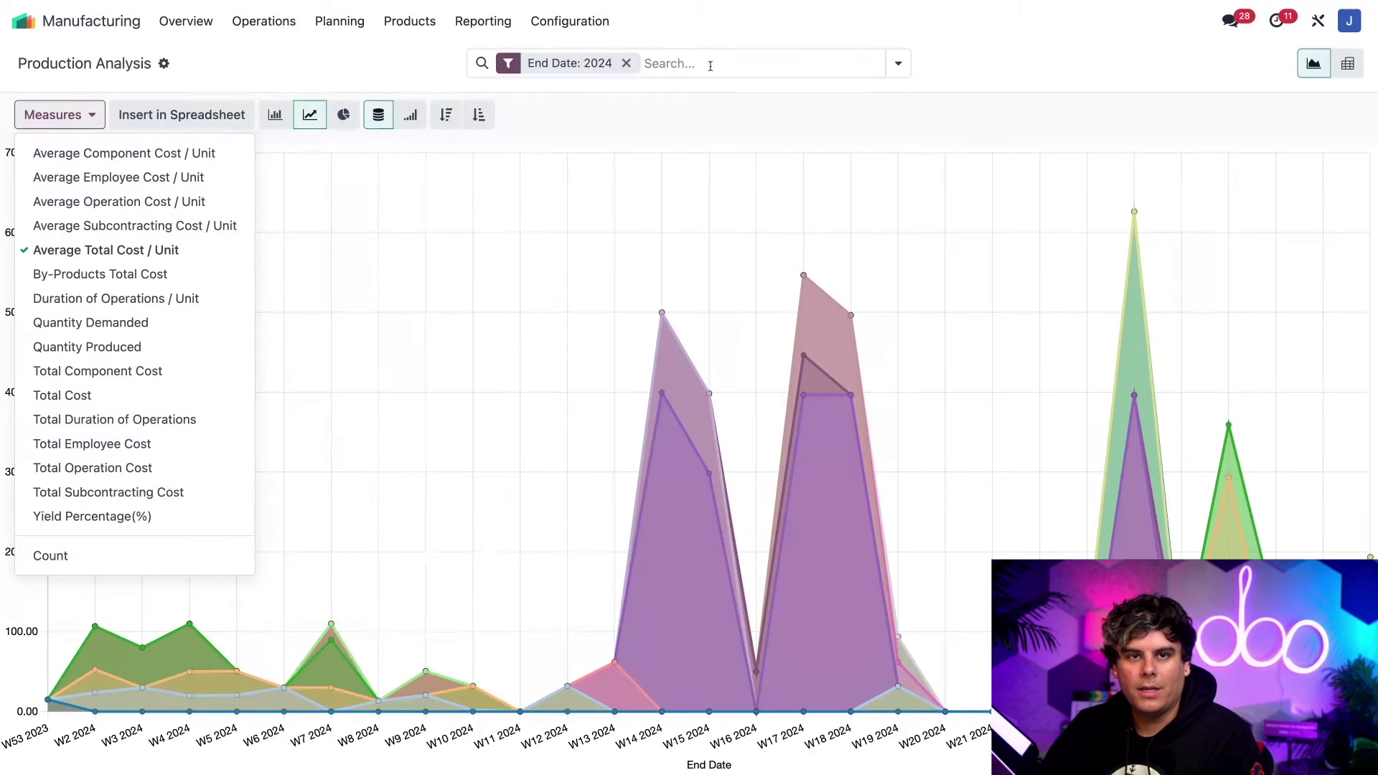
left_click(89, 119)
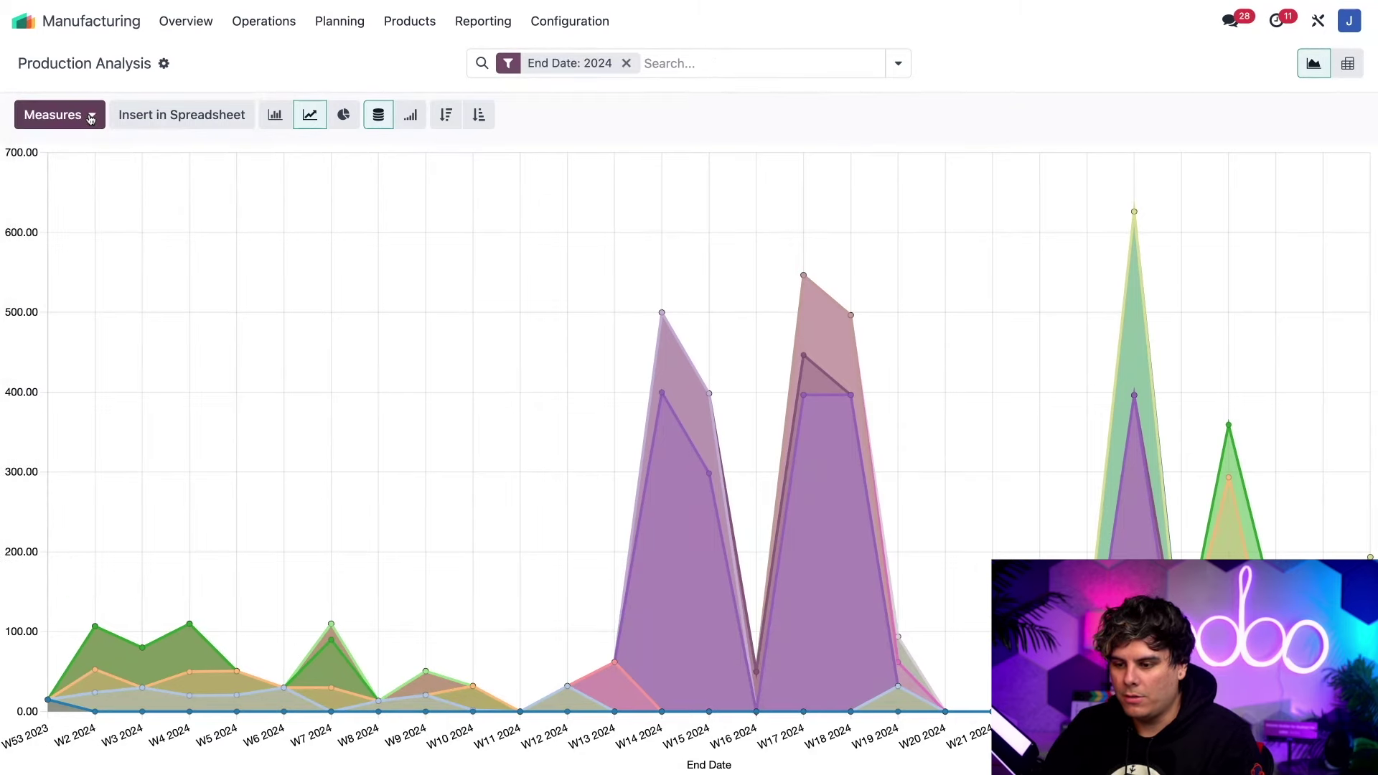
left_click(90, 120)
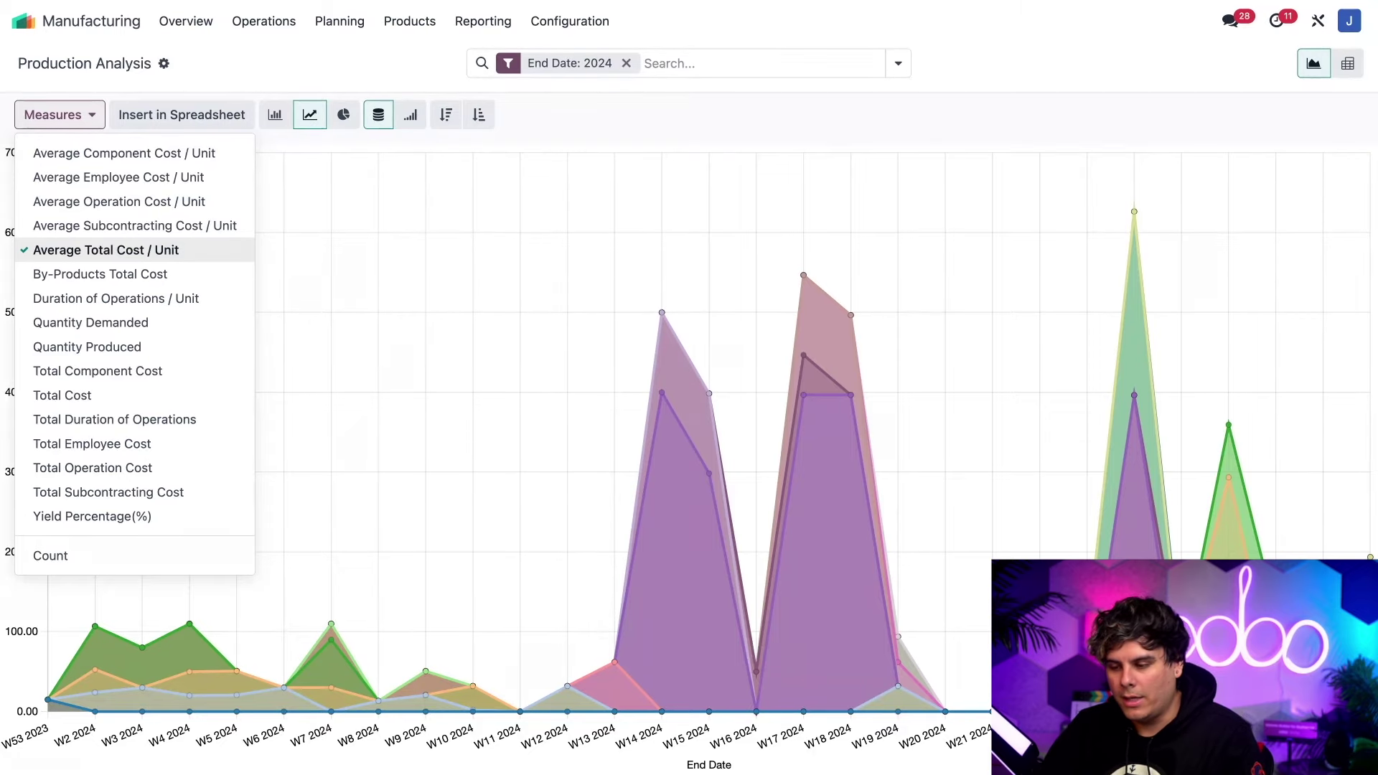
left_click(126, 204)
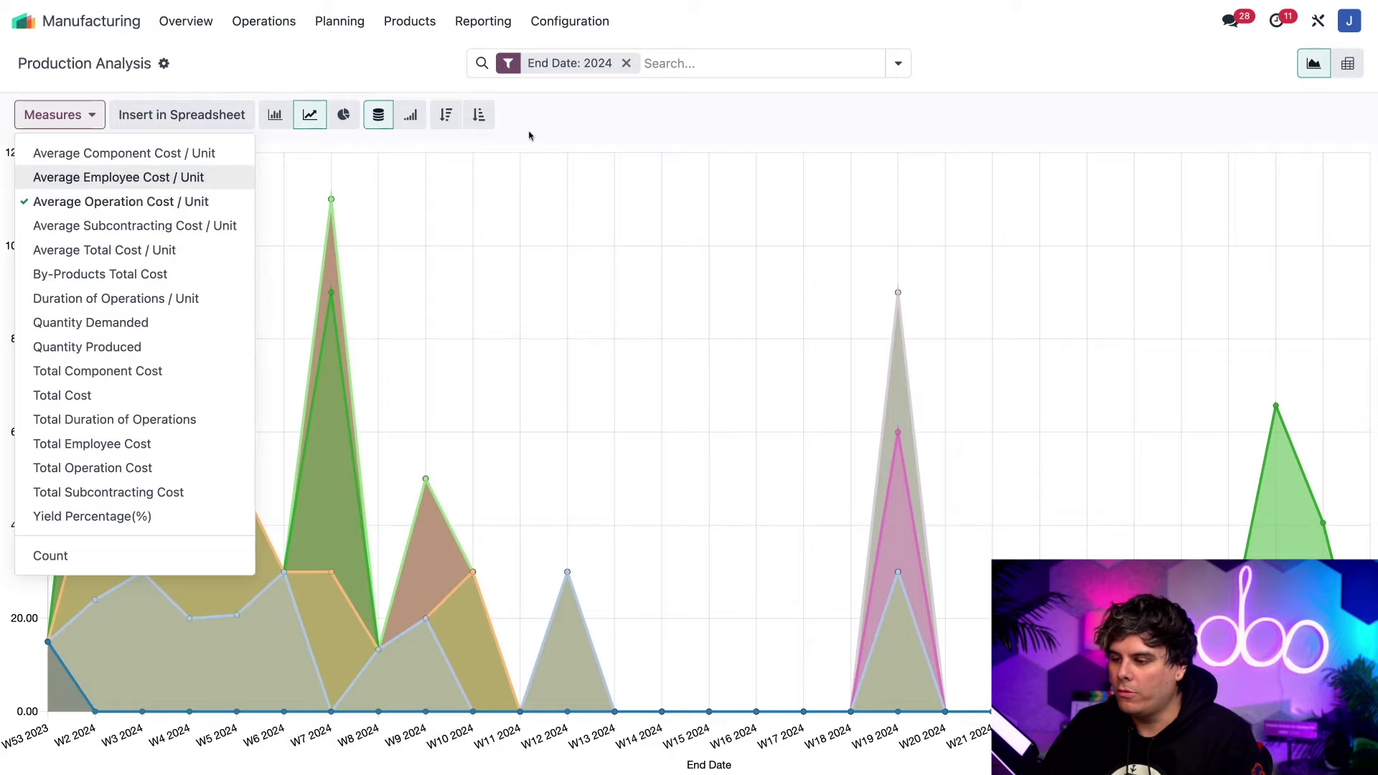
Step: Filter the production analysis by product for "coat rack" and look over the available filter, grouping and comparison options
left_click(718, 67)
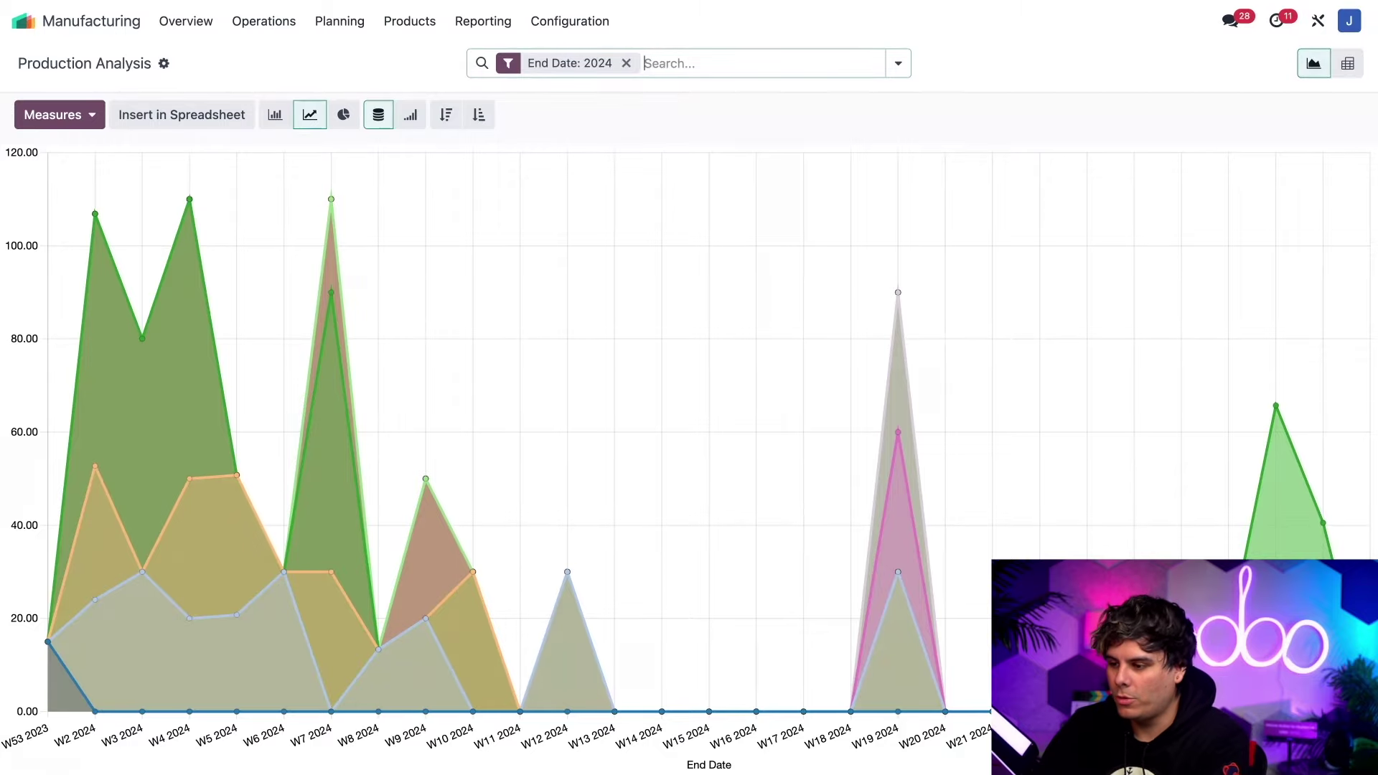
type("coat rack")
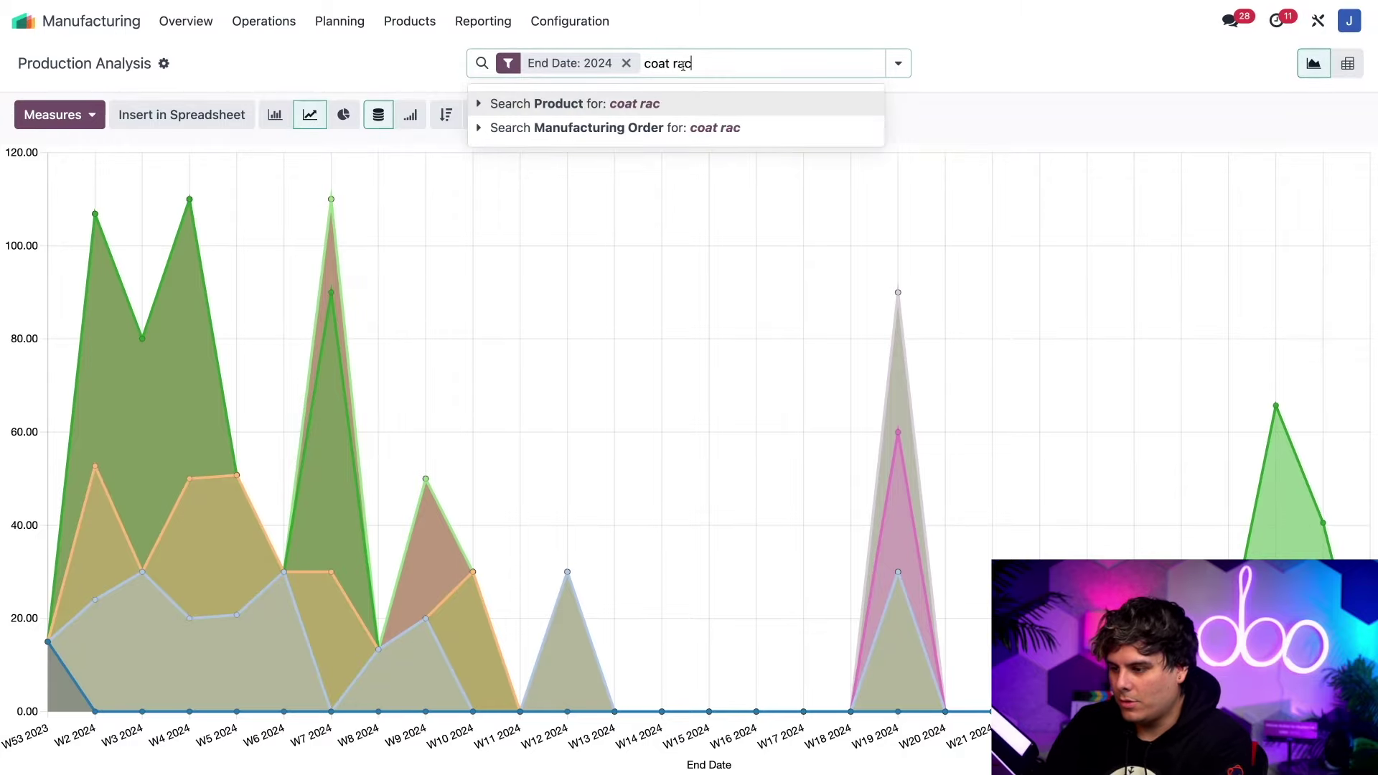
left_click(644, 103)
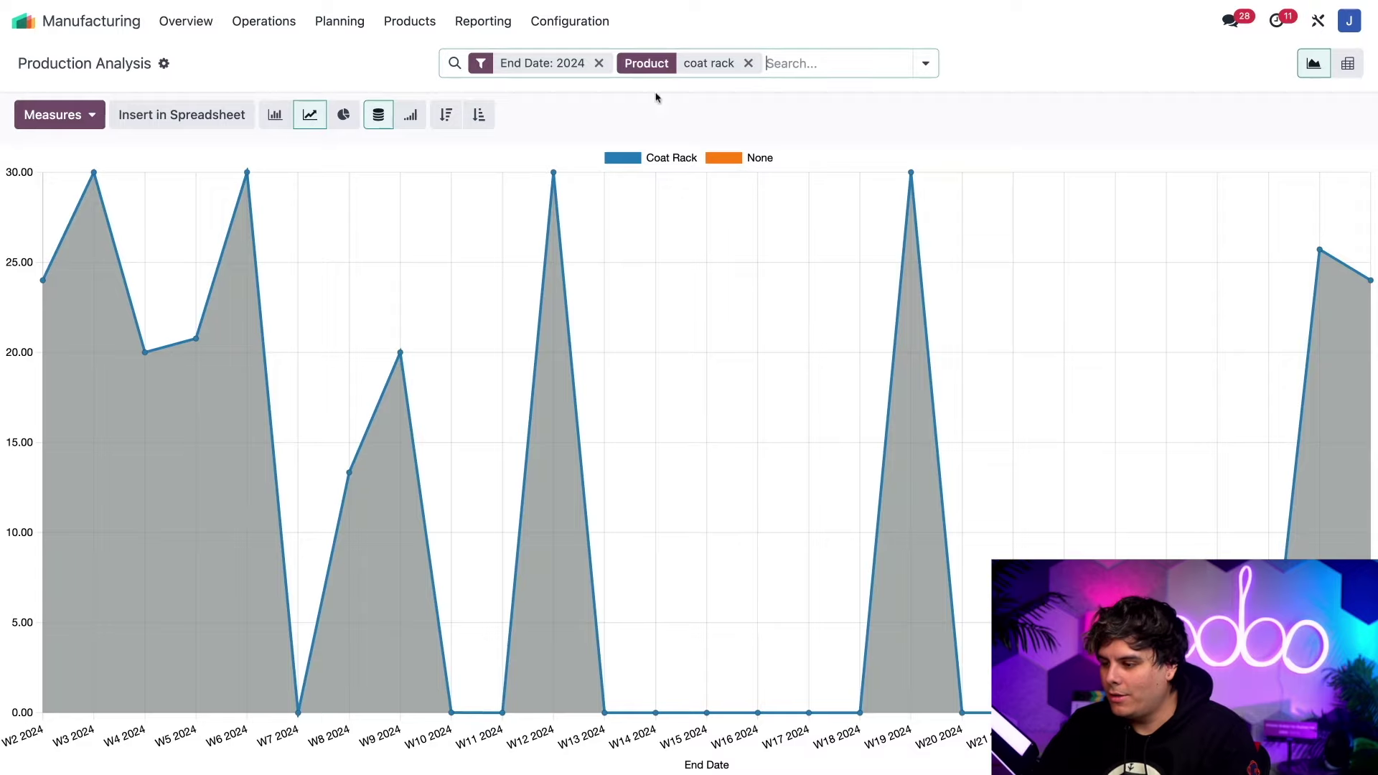
left_click(936, 66)
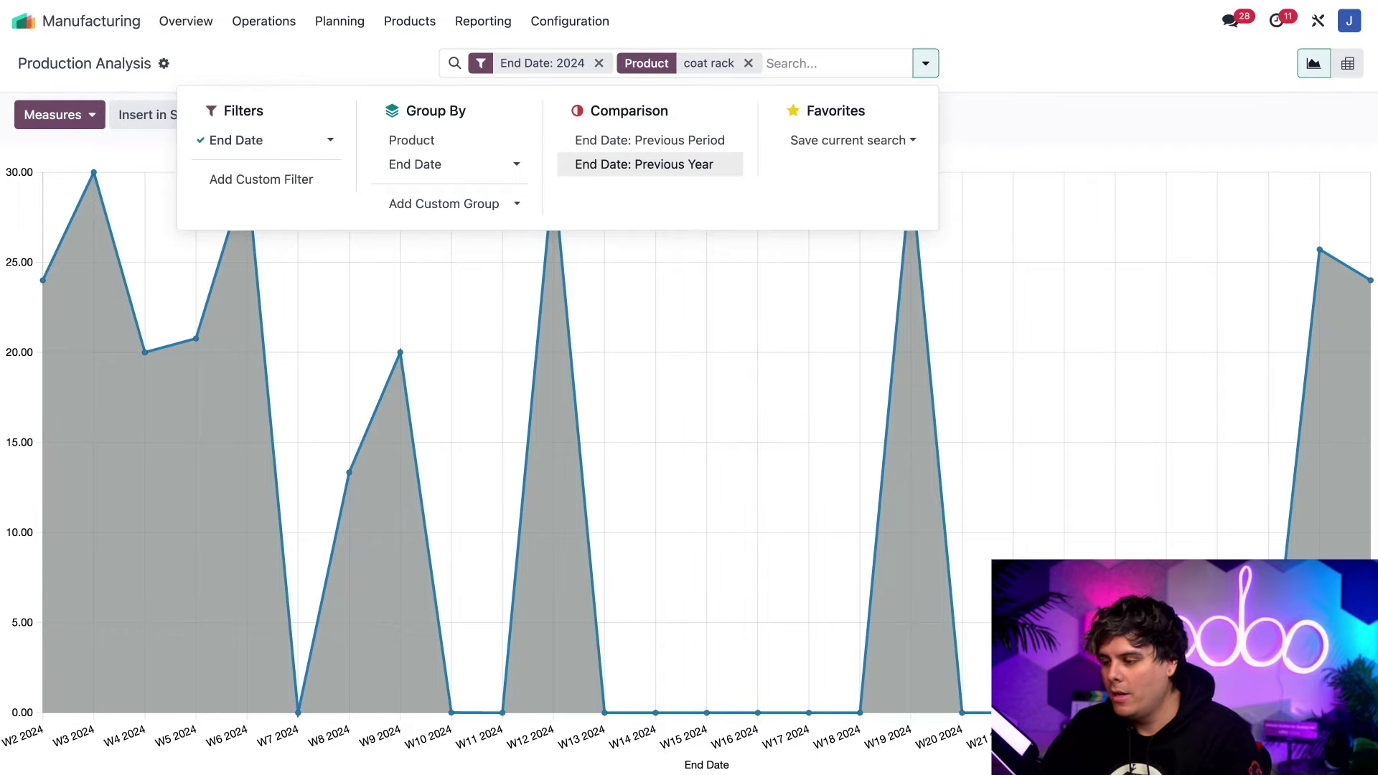
left_click(1014, 90)
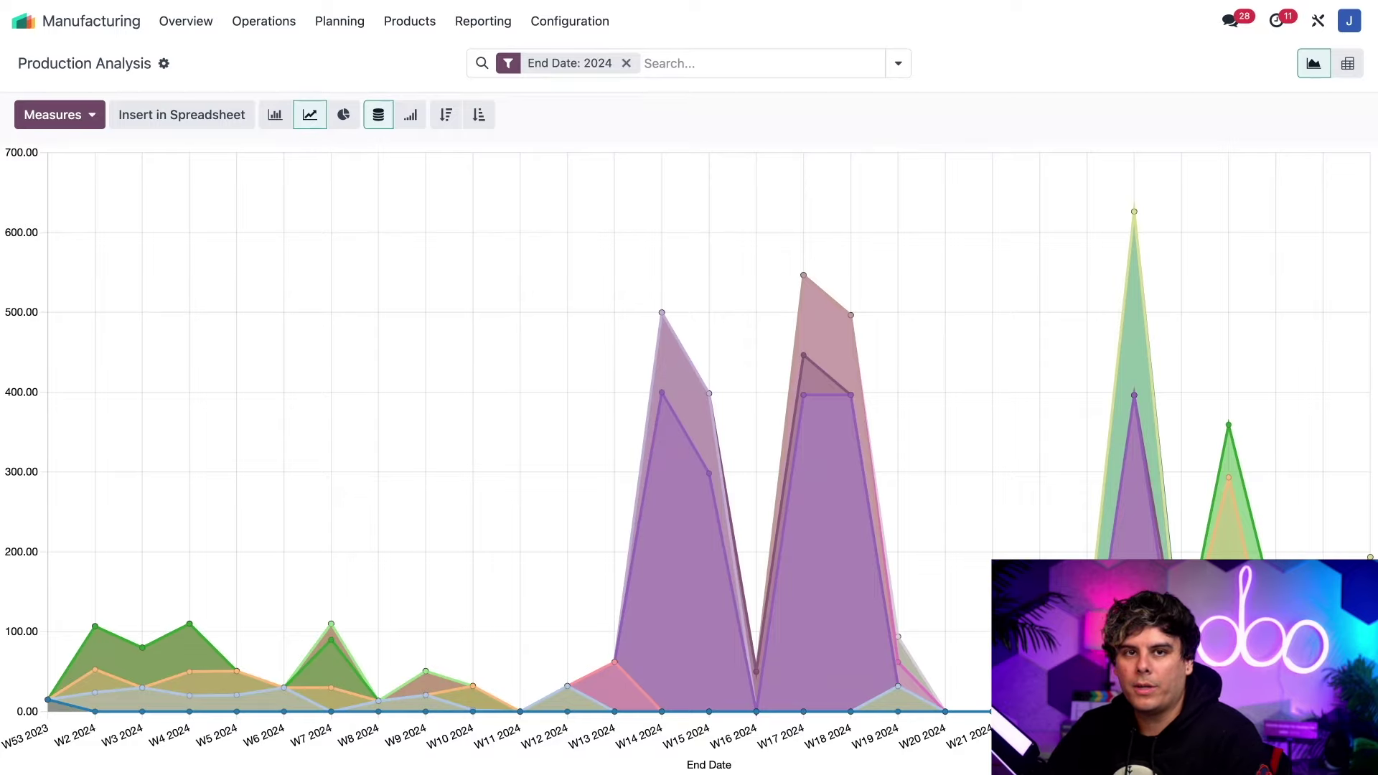
Step: Filter the 2024 analysis to the products "oak chair" or "cane chair" and group the results by Product
left_click(672, 62)
type("oa")
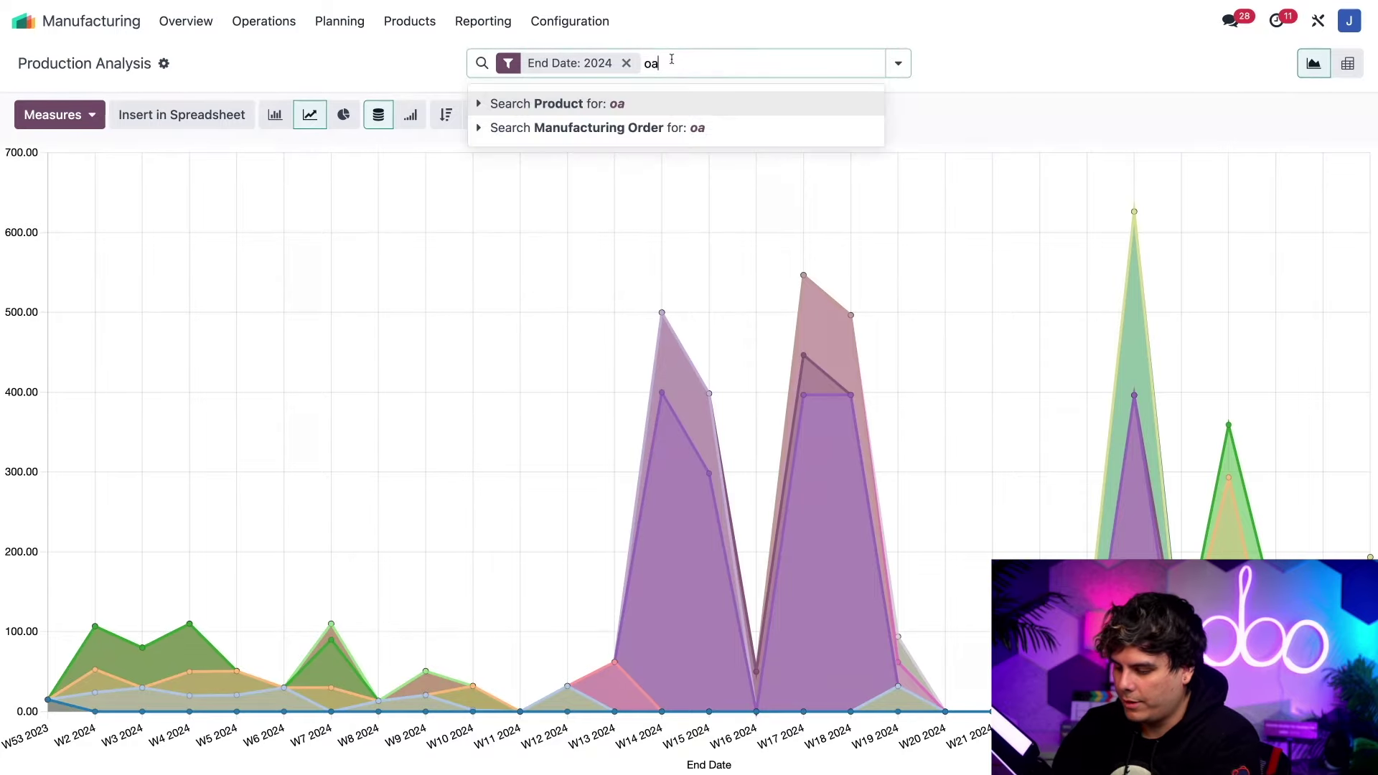
type("k chair")
left_click(665, 101)
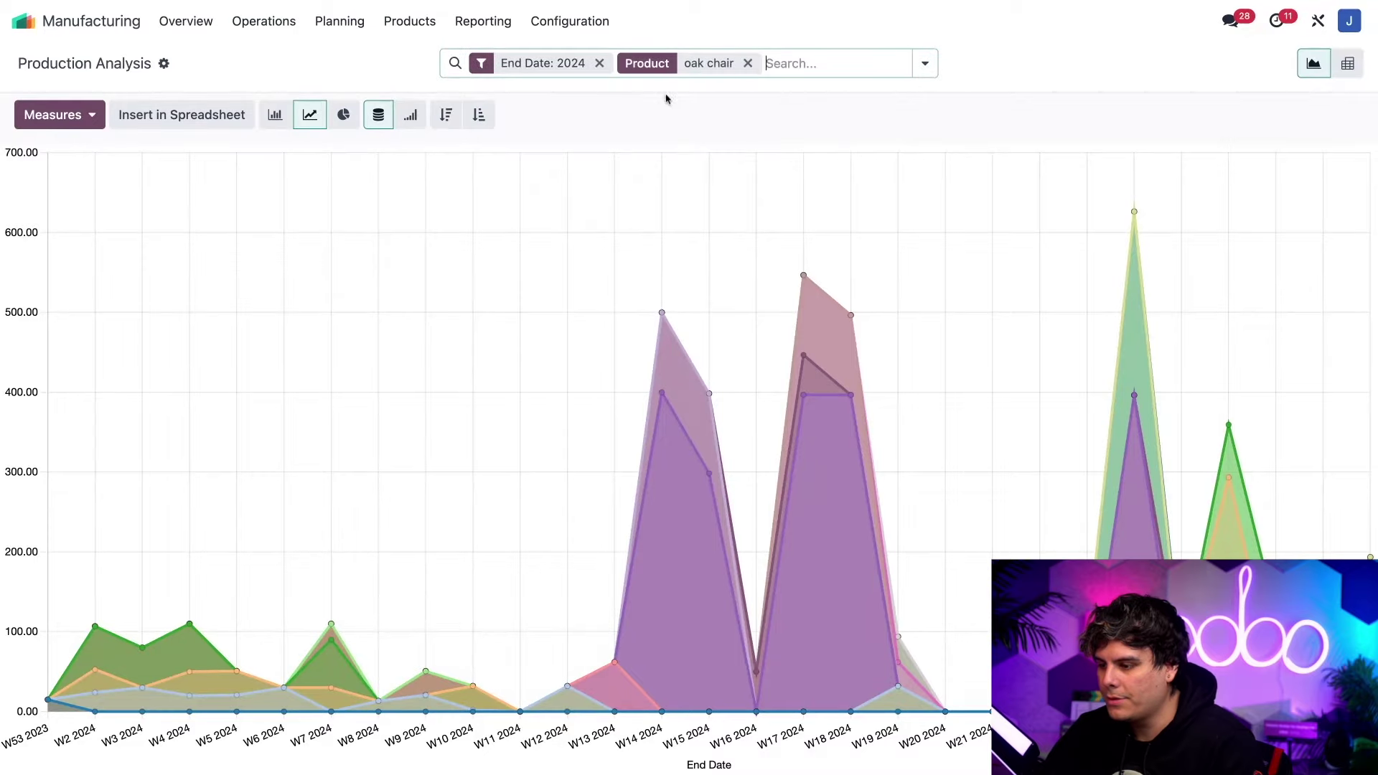
type("cane chair")
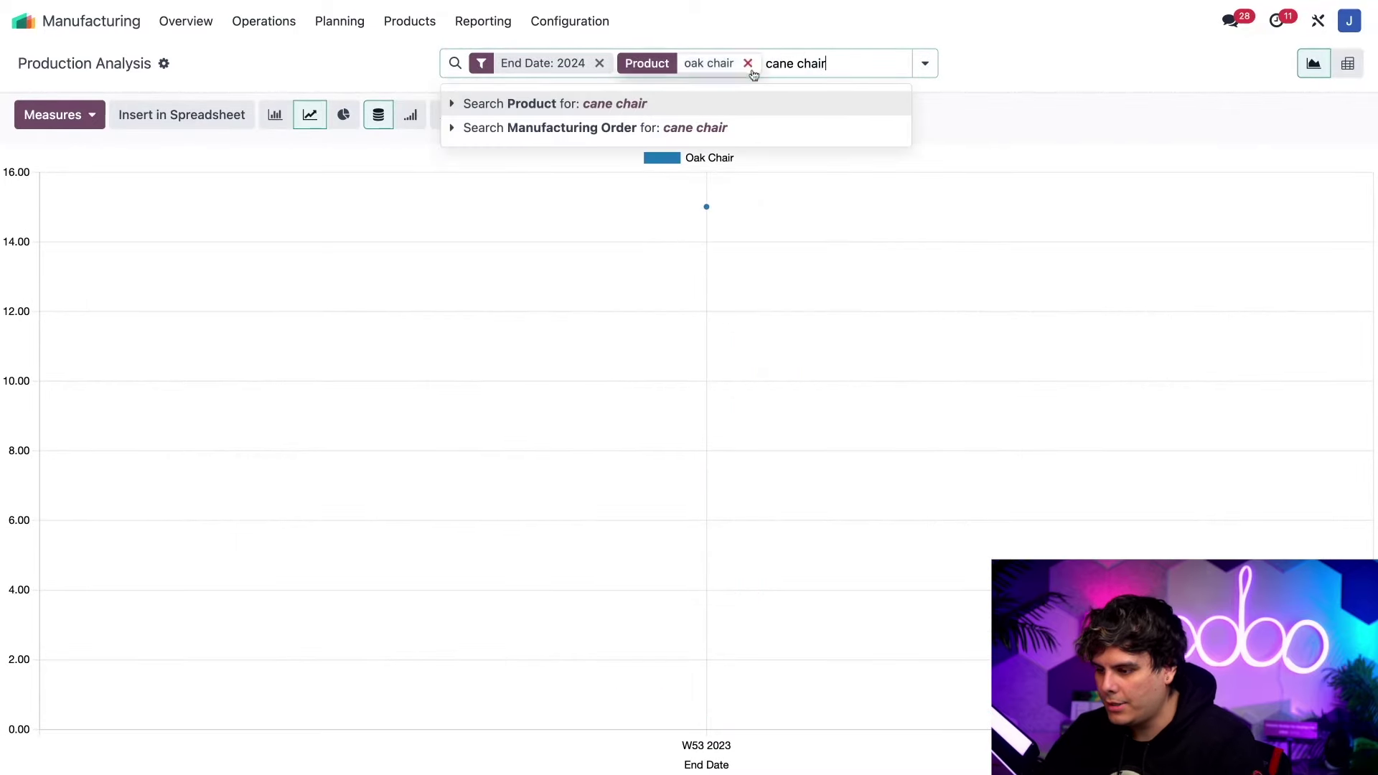
left_click(662, 103)
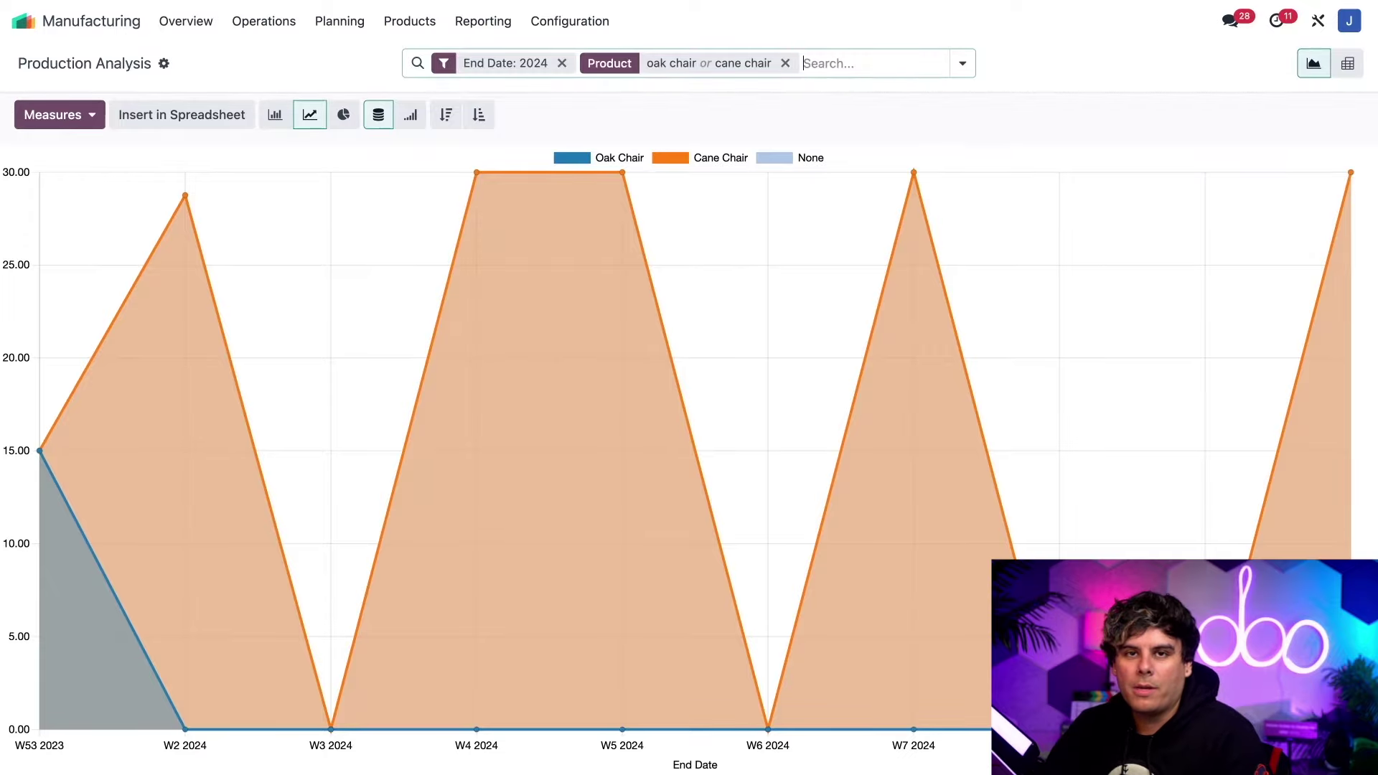
left_click(961, 65)
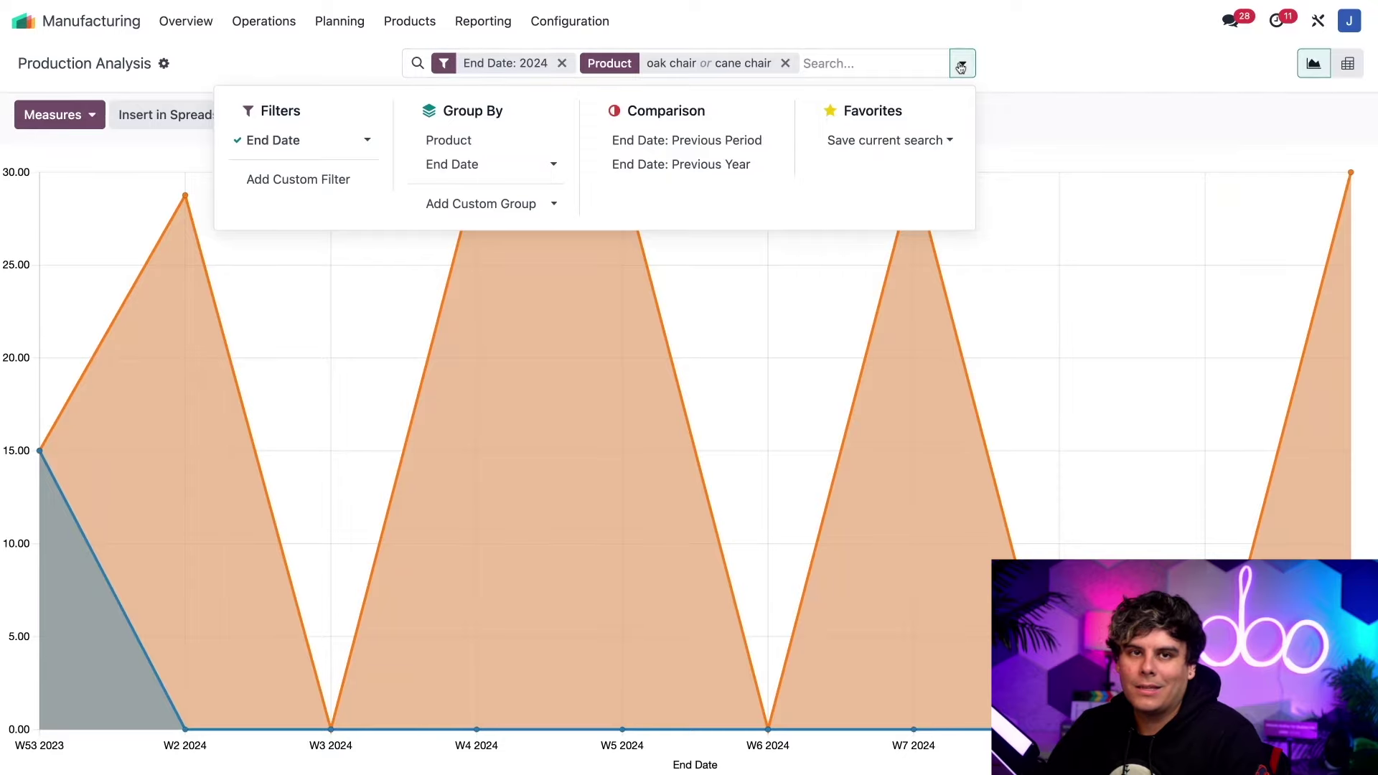
left_click(488, 145)
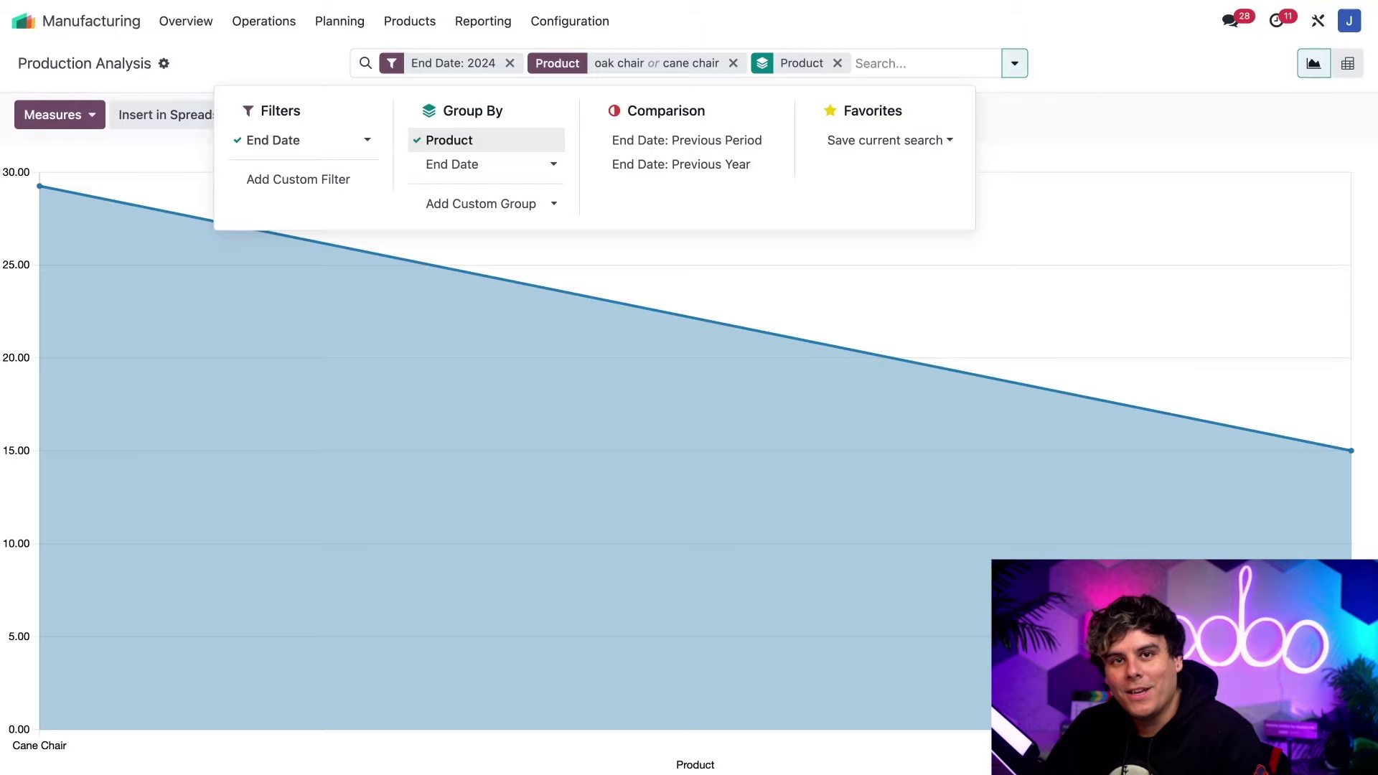
Step: Measure Duration of Operations / Unit for the two chairs and compare them in a bar chart
left_click(90, 115)
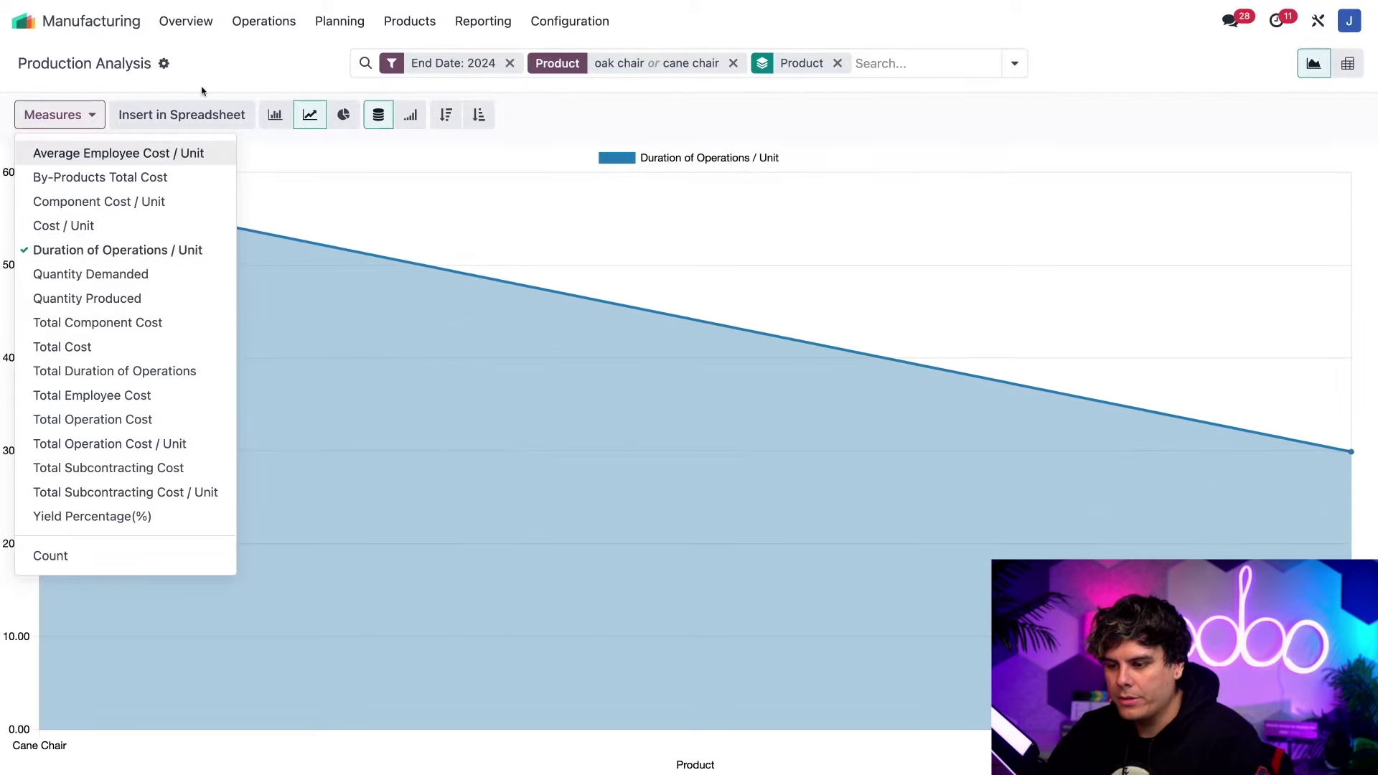
left_click(201, 90)
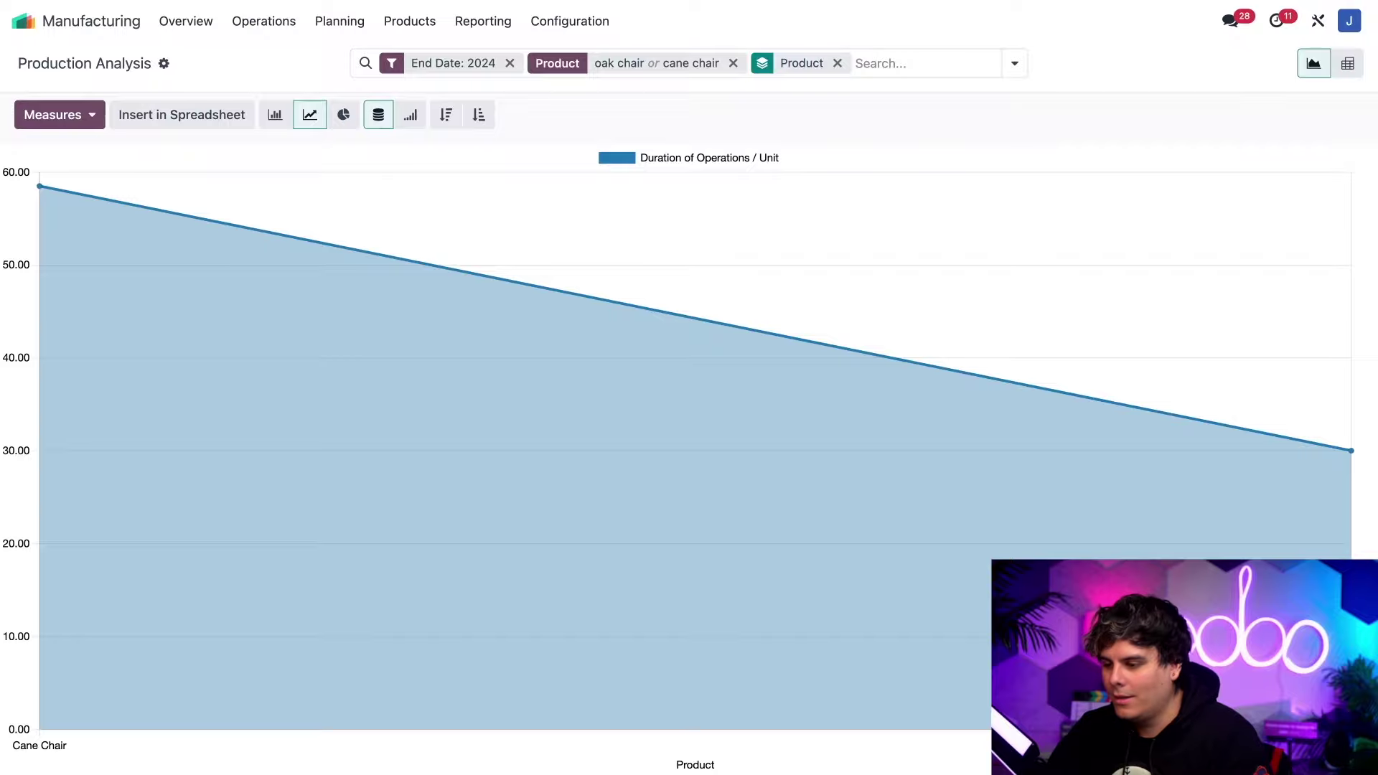
left_click(280, 122)
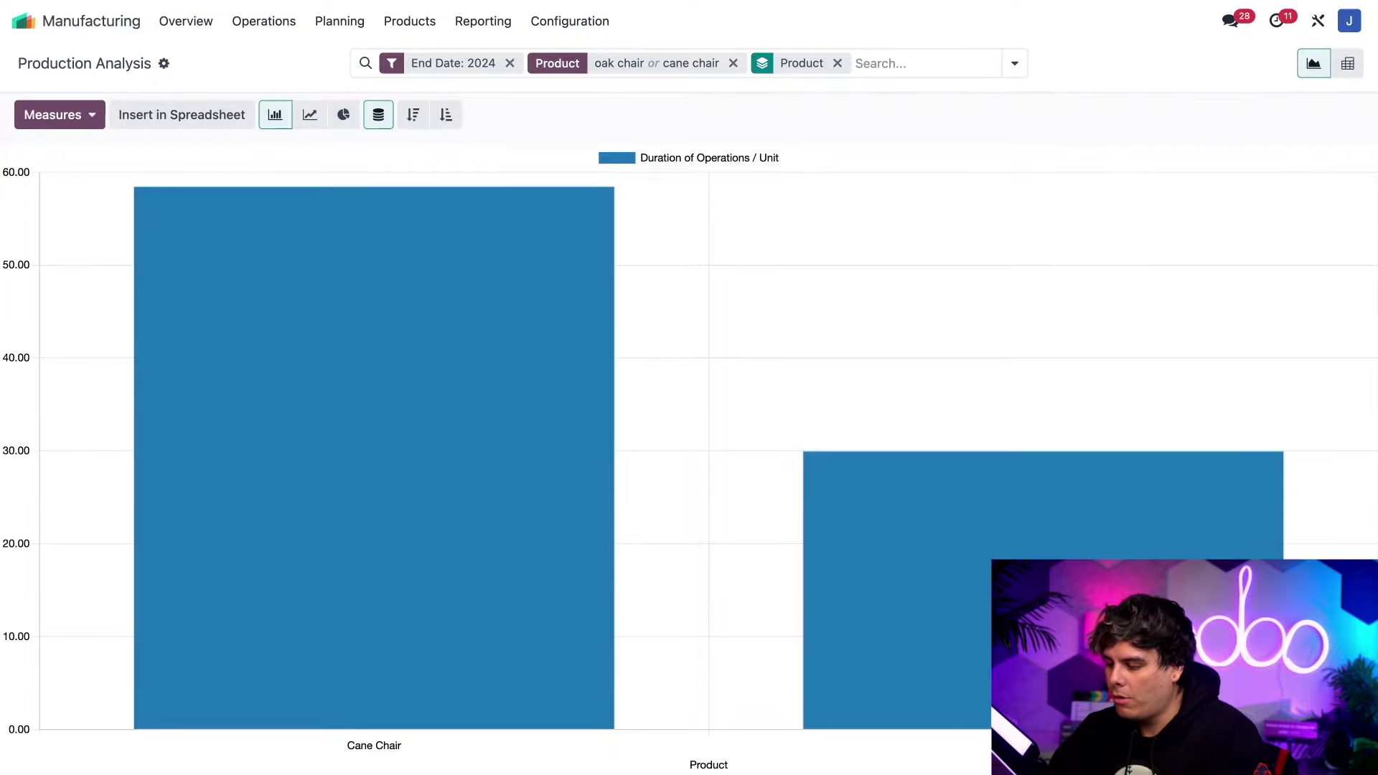
mouse_move(1182, 498)
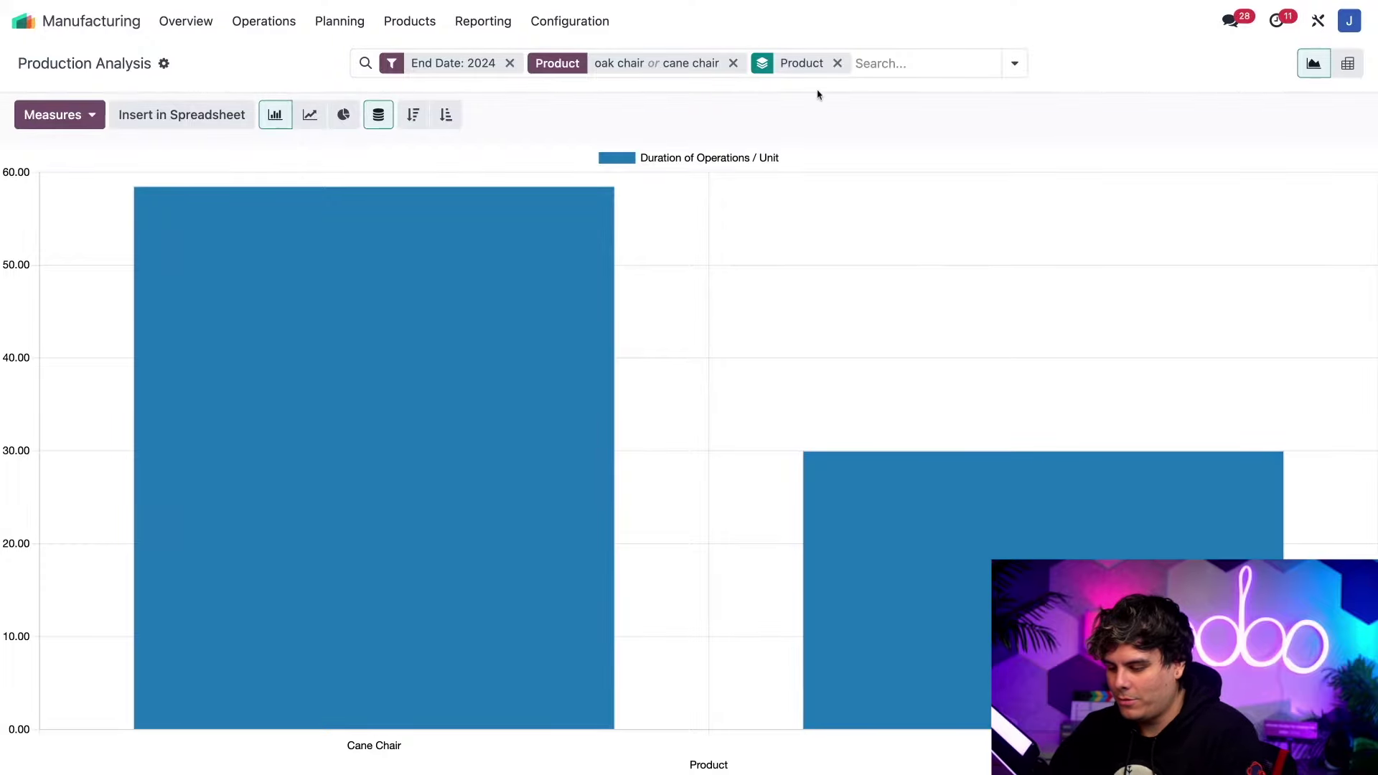
Step: Remove the product grouping and chair filter from the search, and show the 2024 analysis as a pie chart
key("BackSpace")
key("BackSpace")
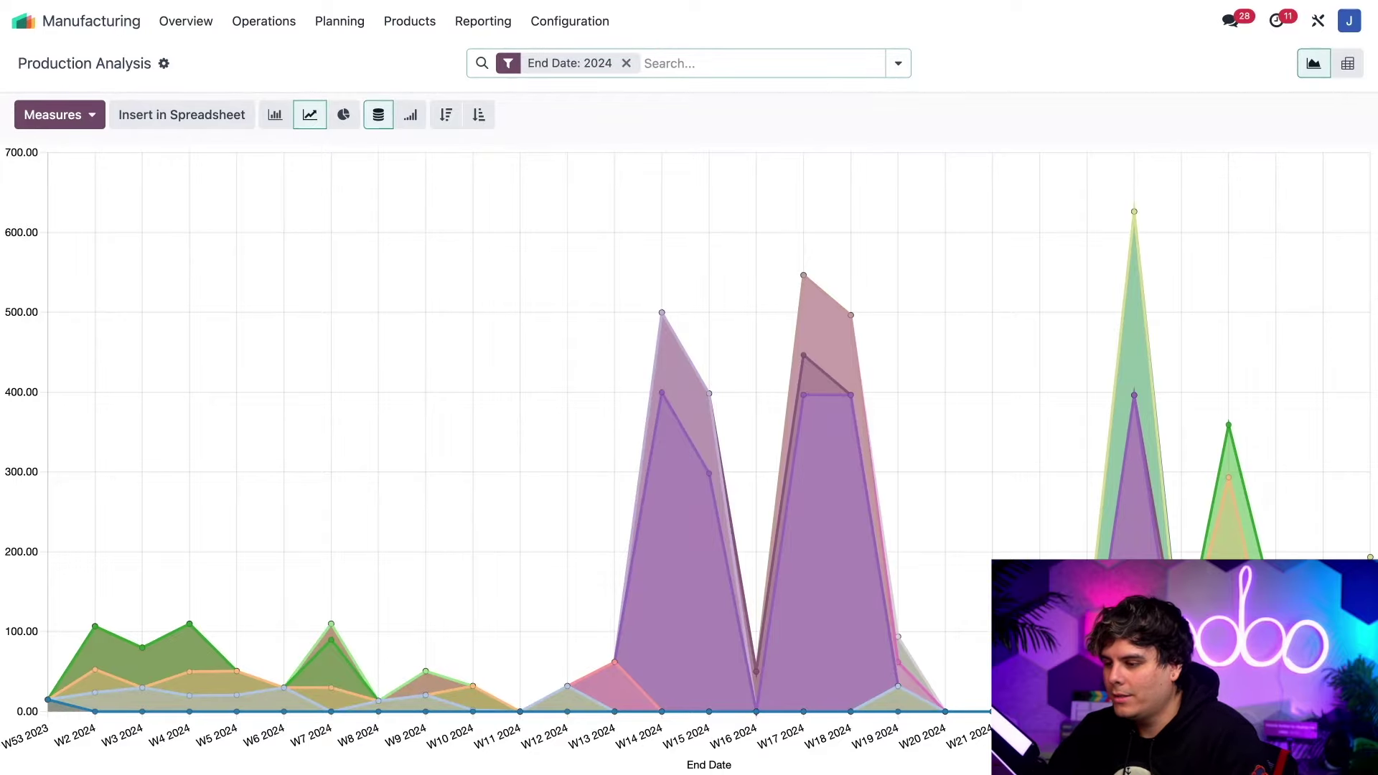
left_click(343, 115)
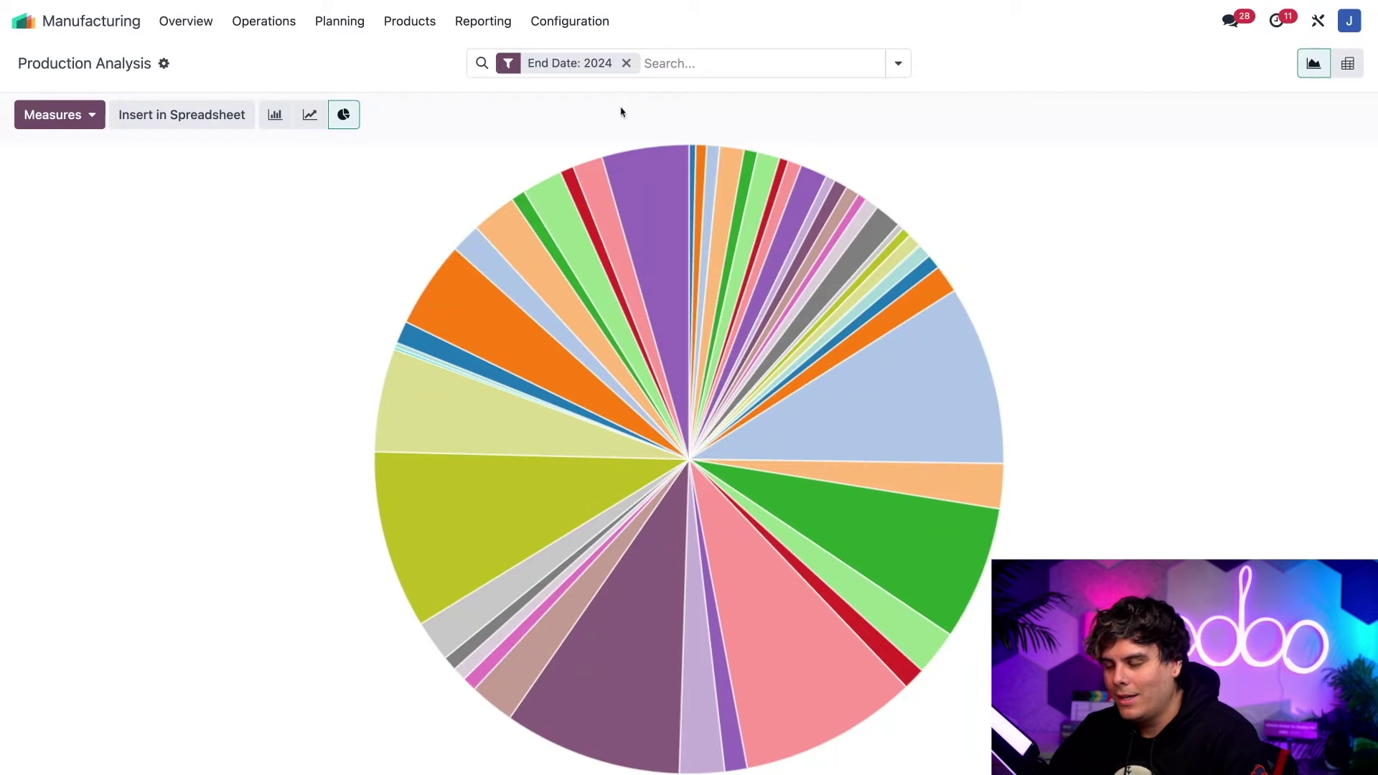
Step: Set the pie chart's measure to Total Cost
left_click(92, 115)
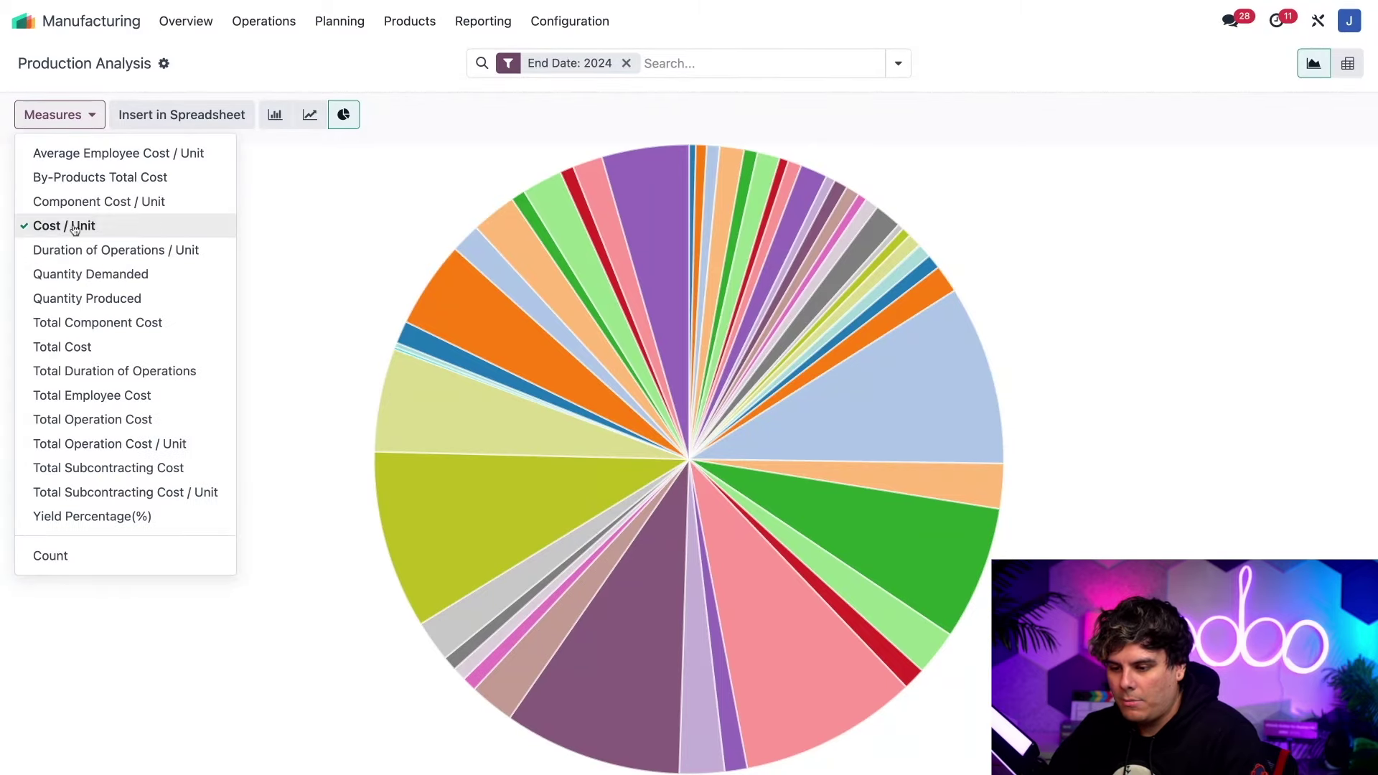
left_click(74, 348)
left_click(465, 117)
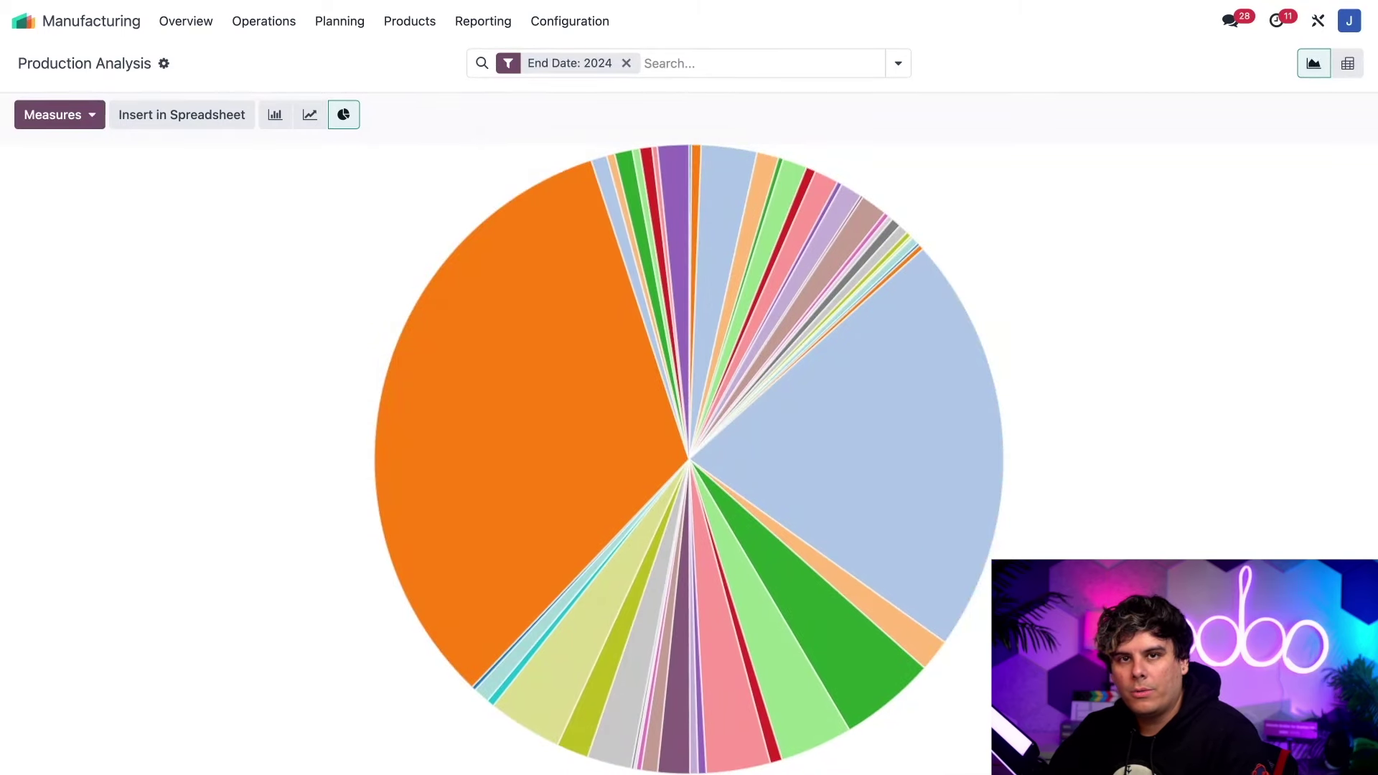
Step: Filter End Date to Q2 2024, compare it with the previous period, and inspect the total cost of individual slices in both rings
left_click(898, 63)
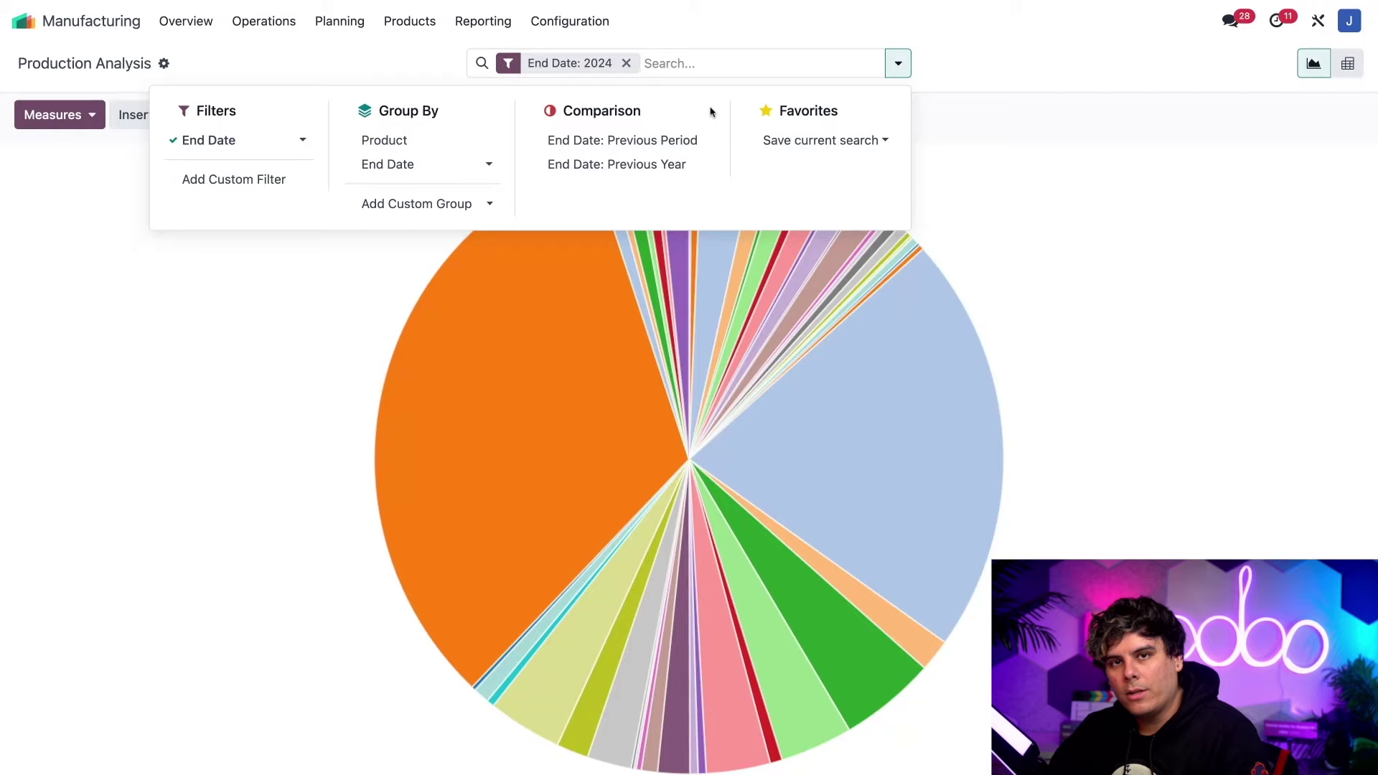
left_click(303, 141)
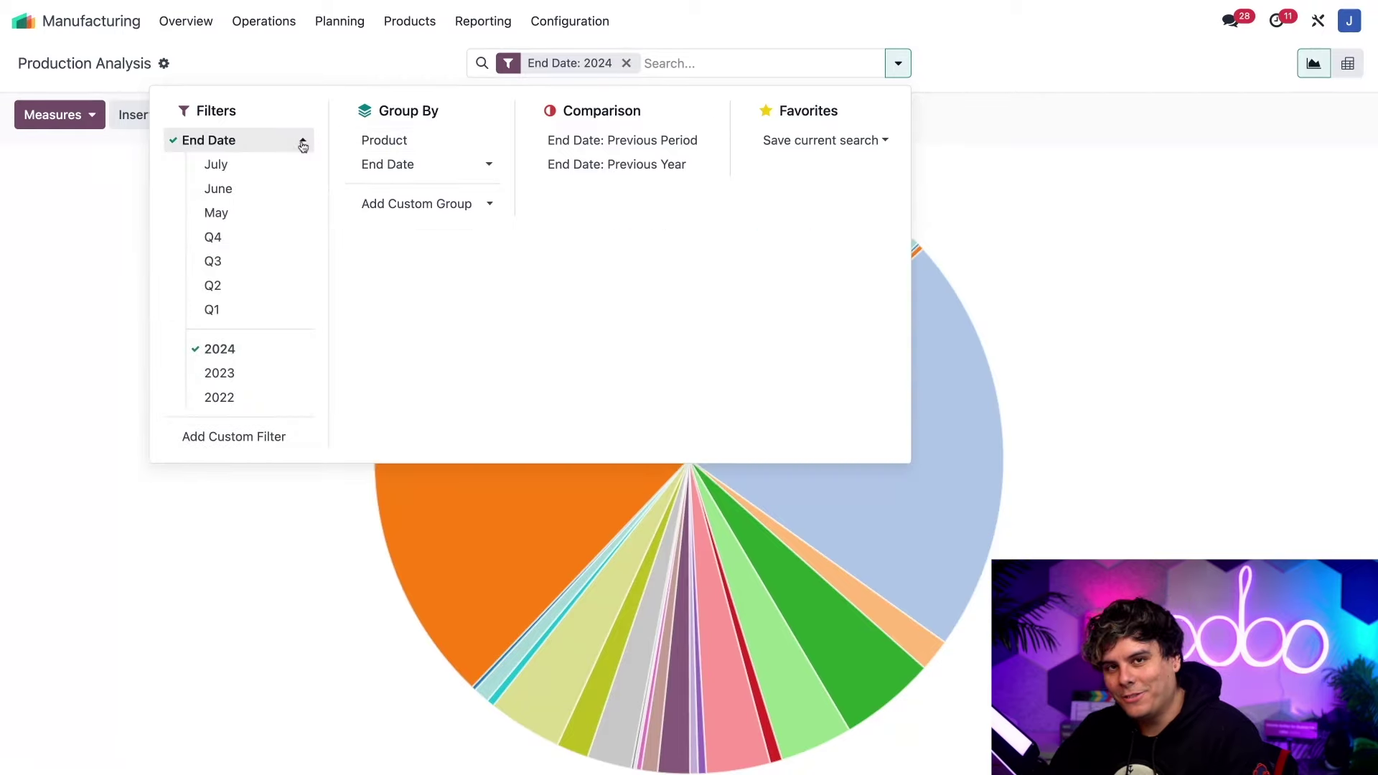
left_click(229, 284)
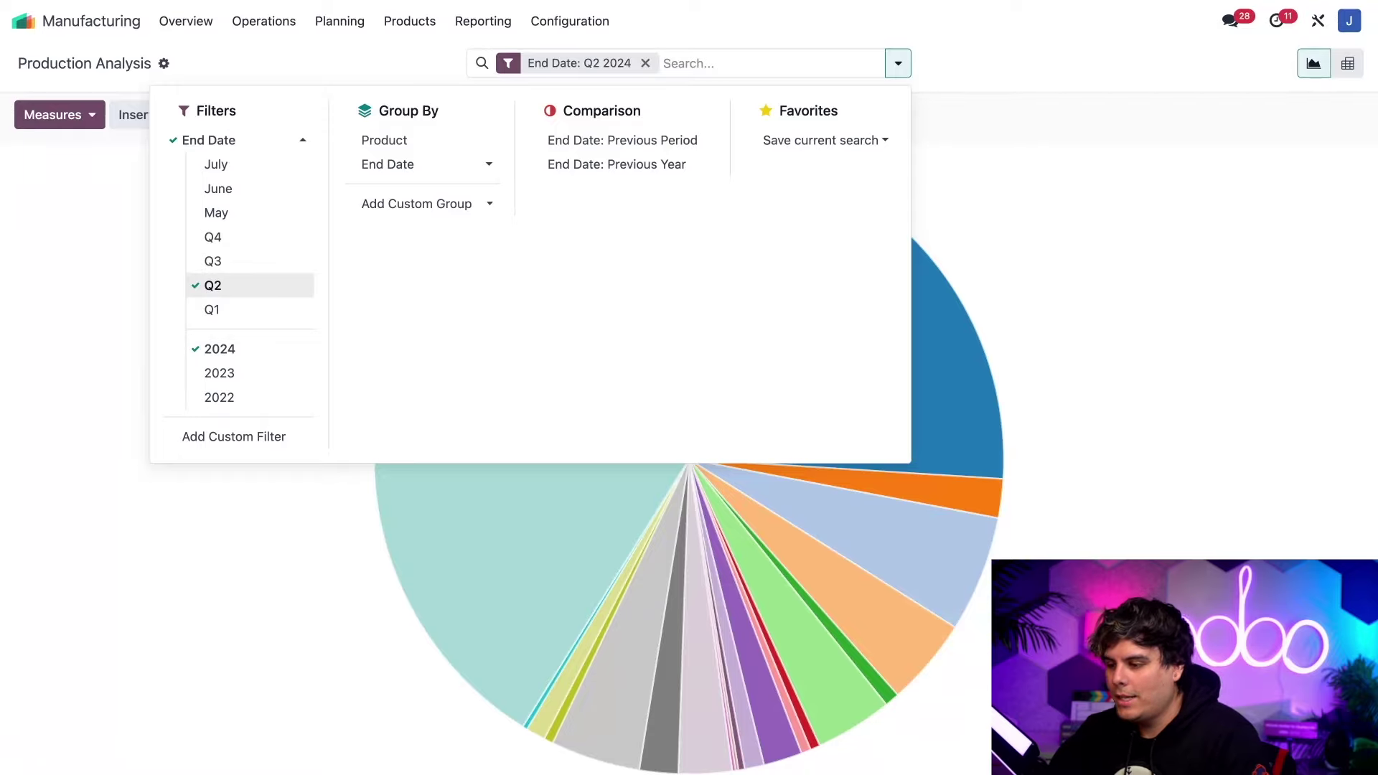
left_click(641, 142)
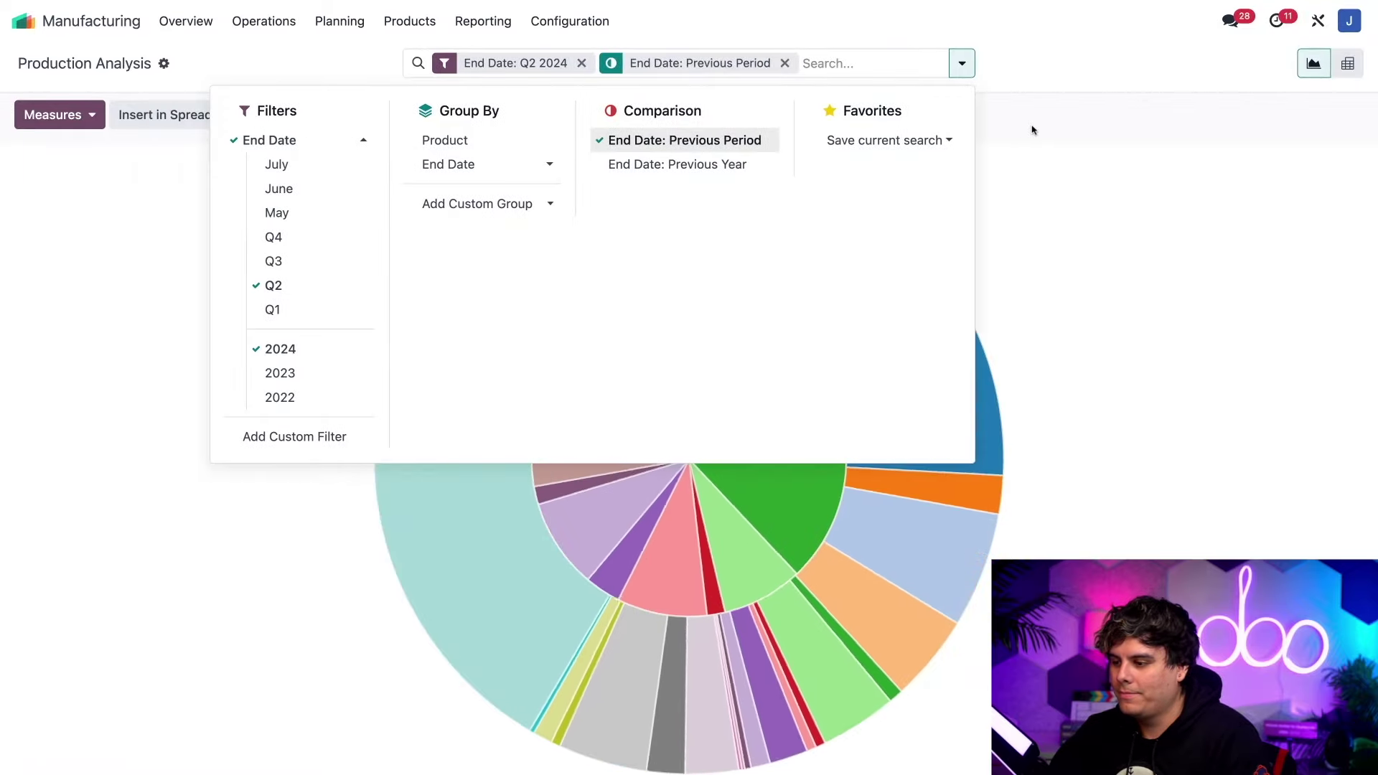
left_click(1032, 130)
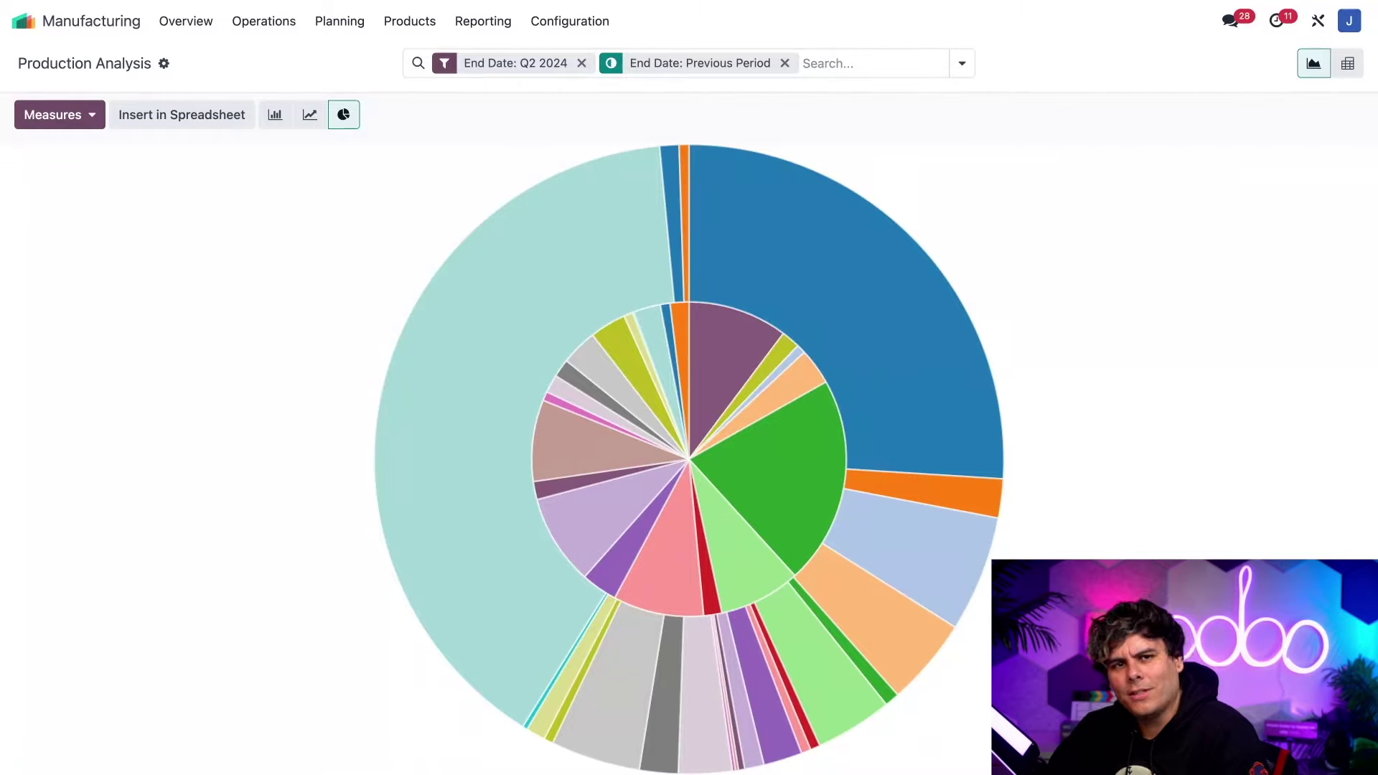
mouse_move(865, 222)
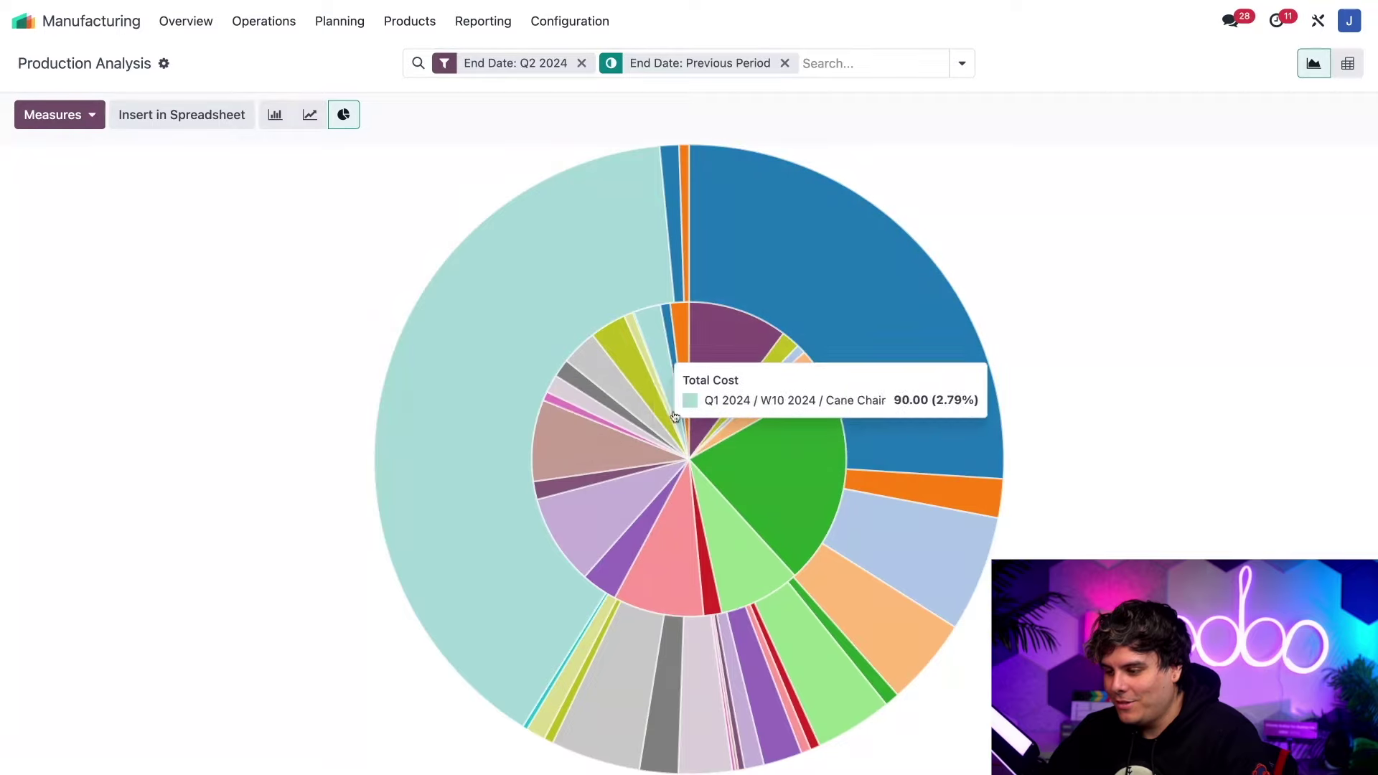
mouse_move(692, 511)
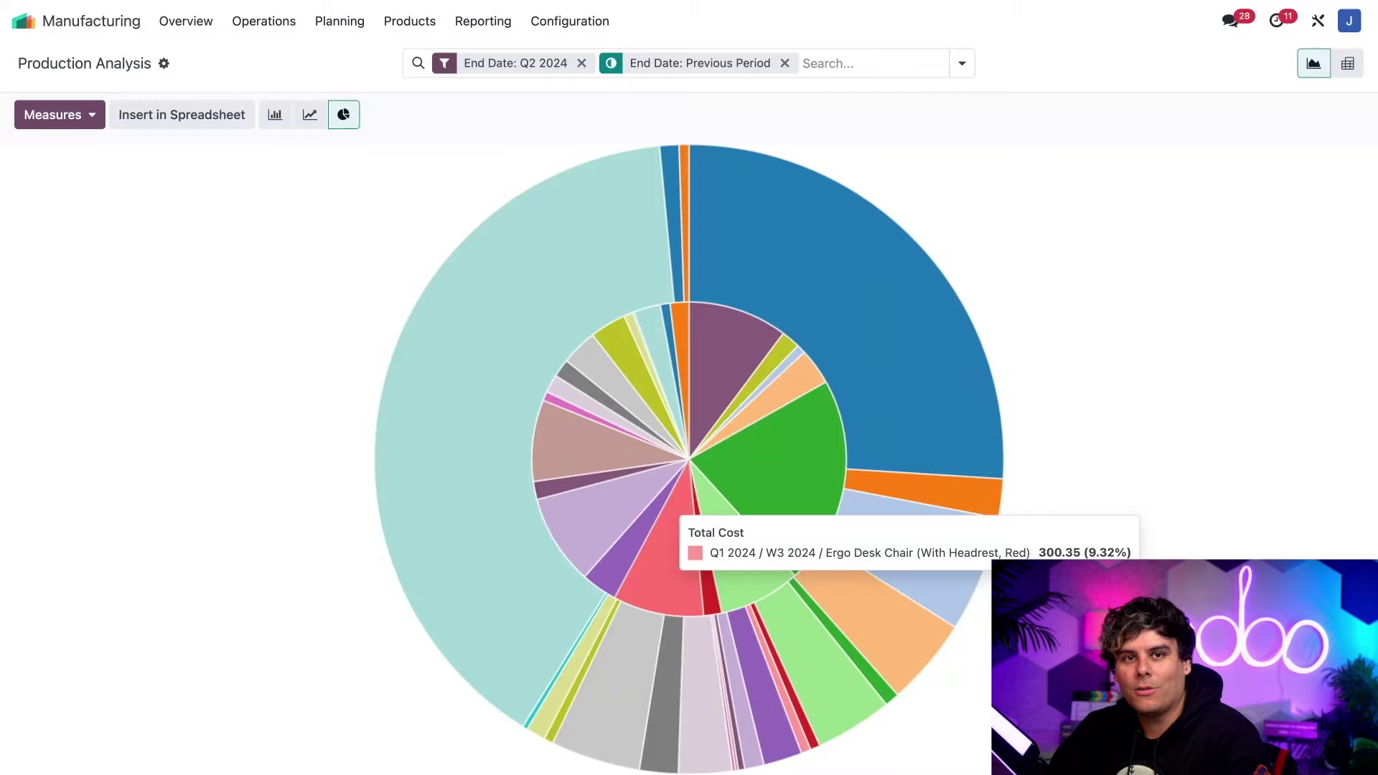
mouse_move(827, 312)
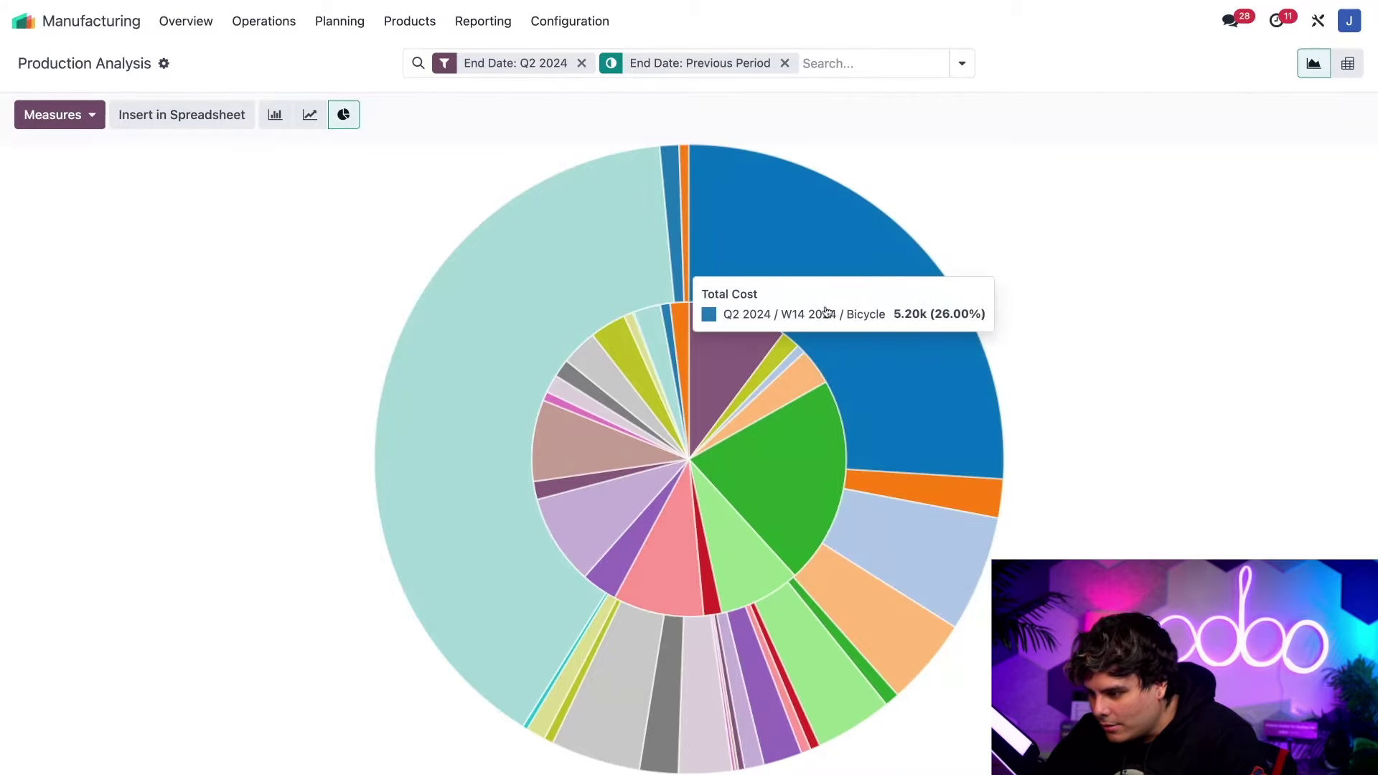
Step: Replace the Previous Period comparison with End Date: Previous Year for Q2 2024, and inspect the pie chart's inner ring
mouse_move(565, 272)
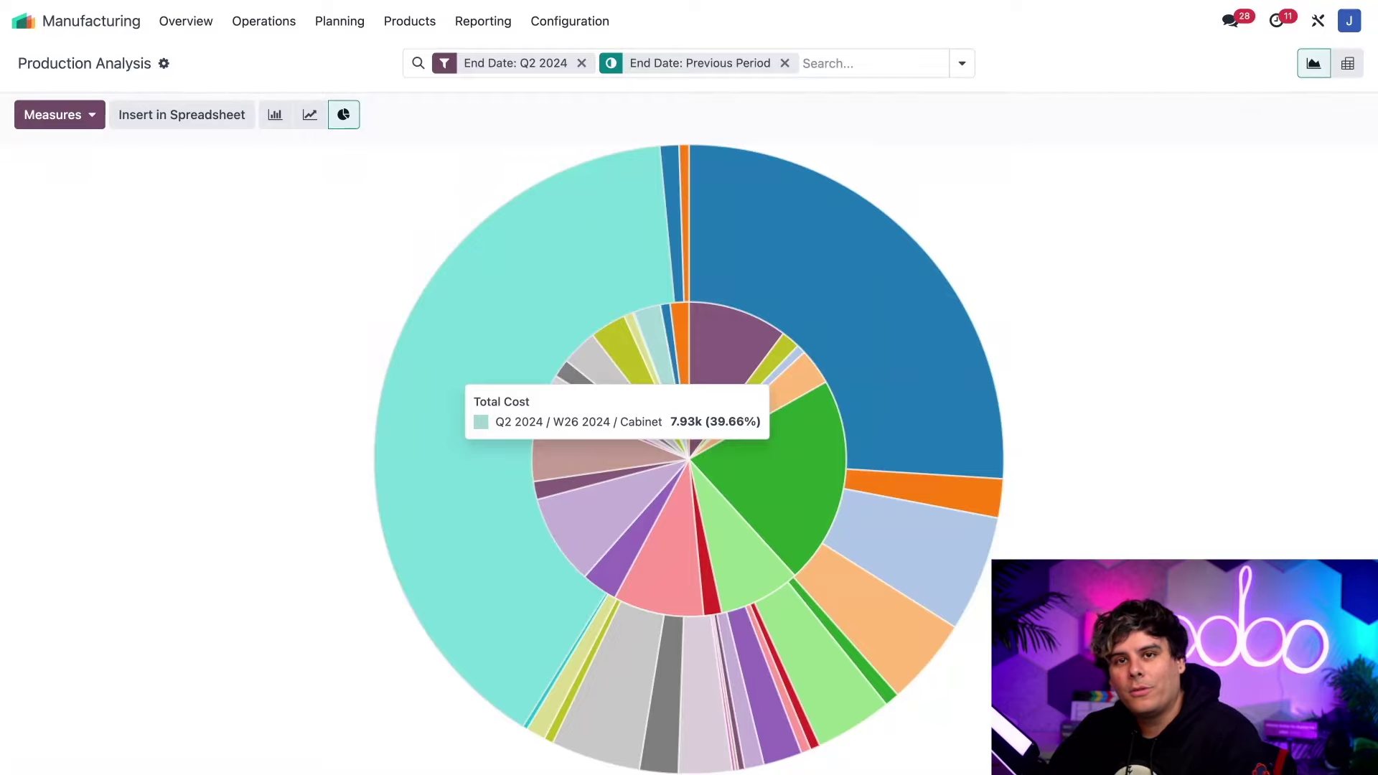
mouse_move(794, 489)
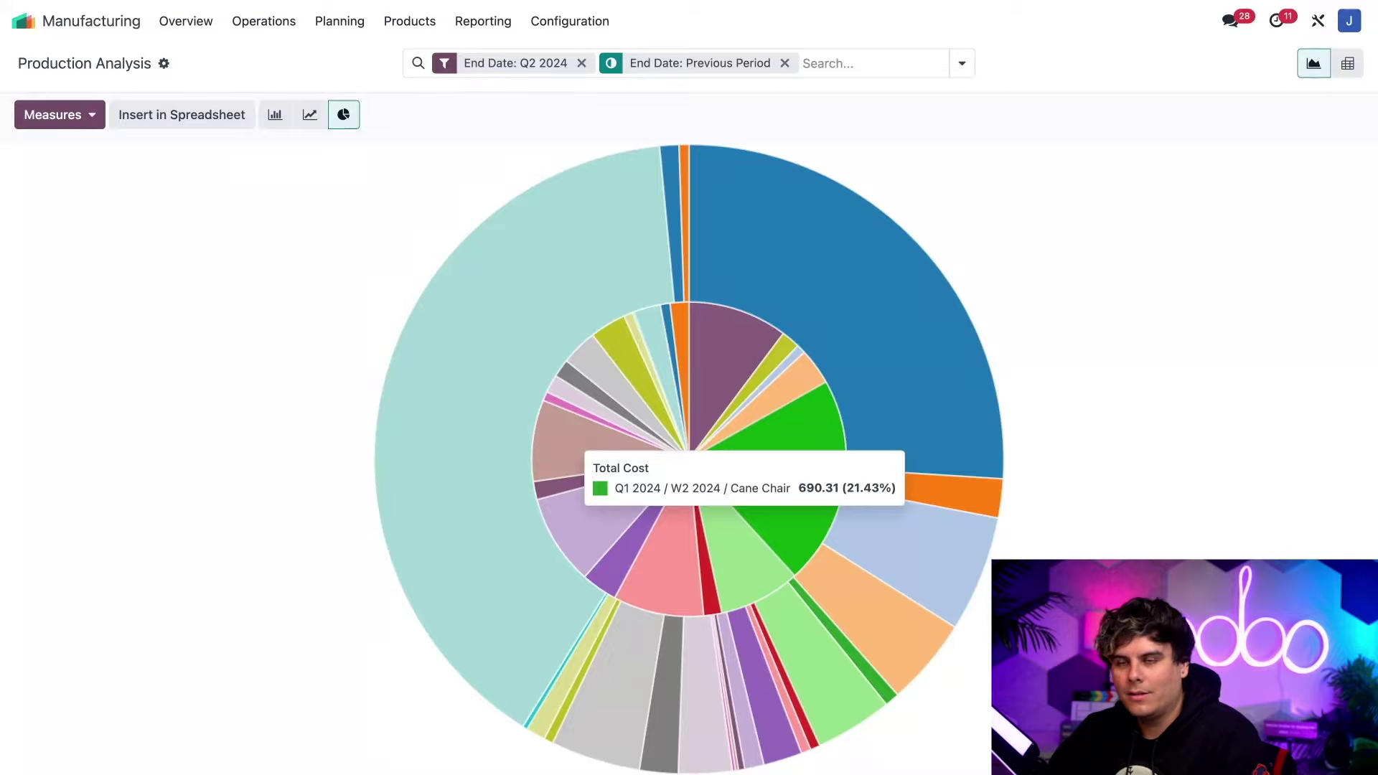
left_click(785, 63)
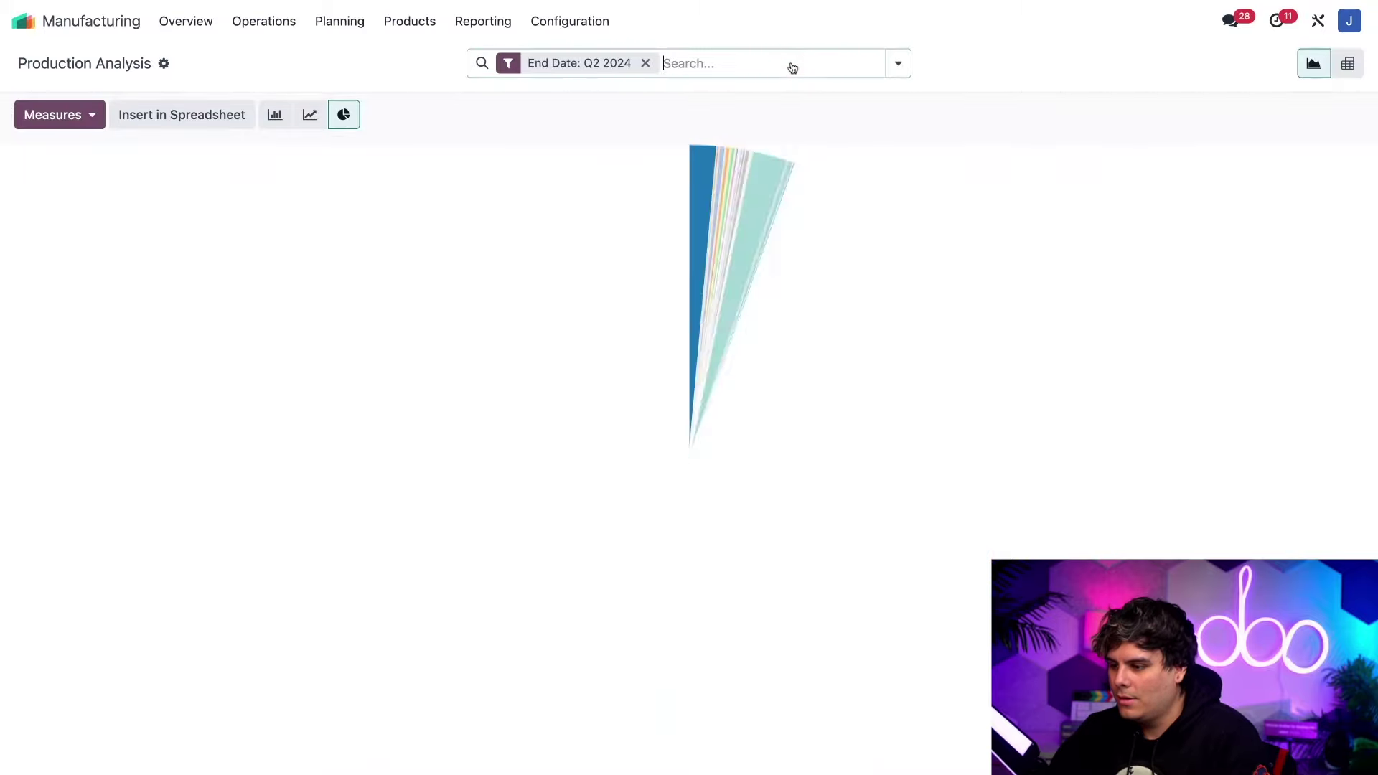
left_click(898, 63)
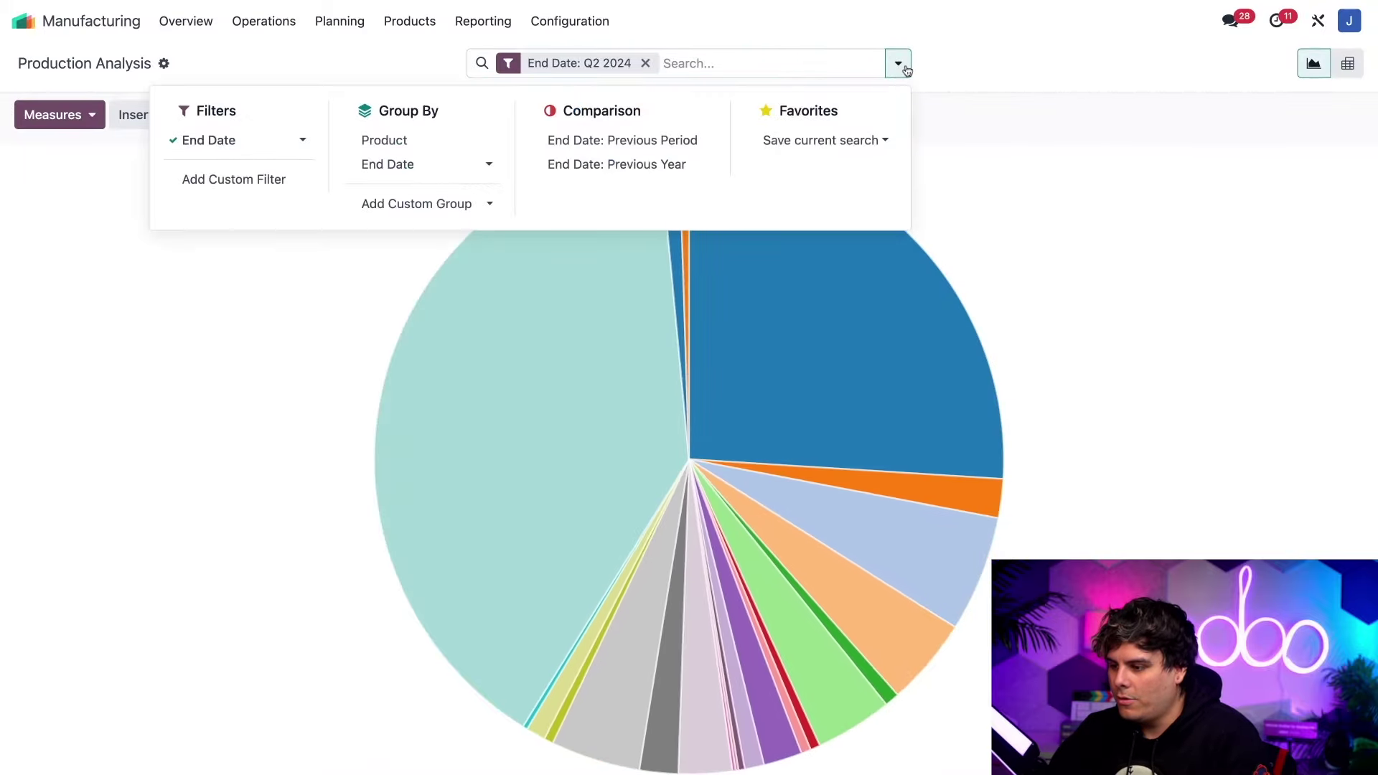
left_click(640, 165)
left_click(1016, 239)
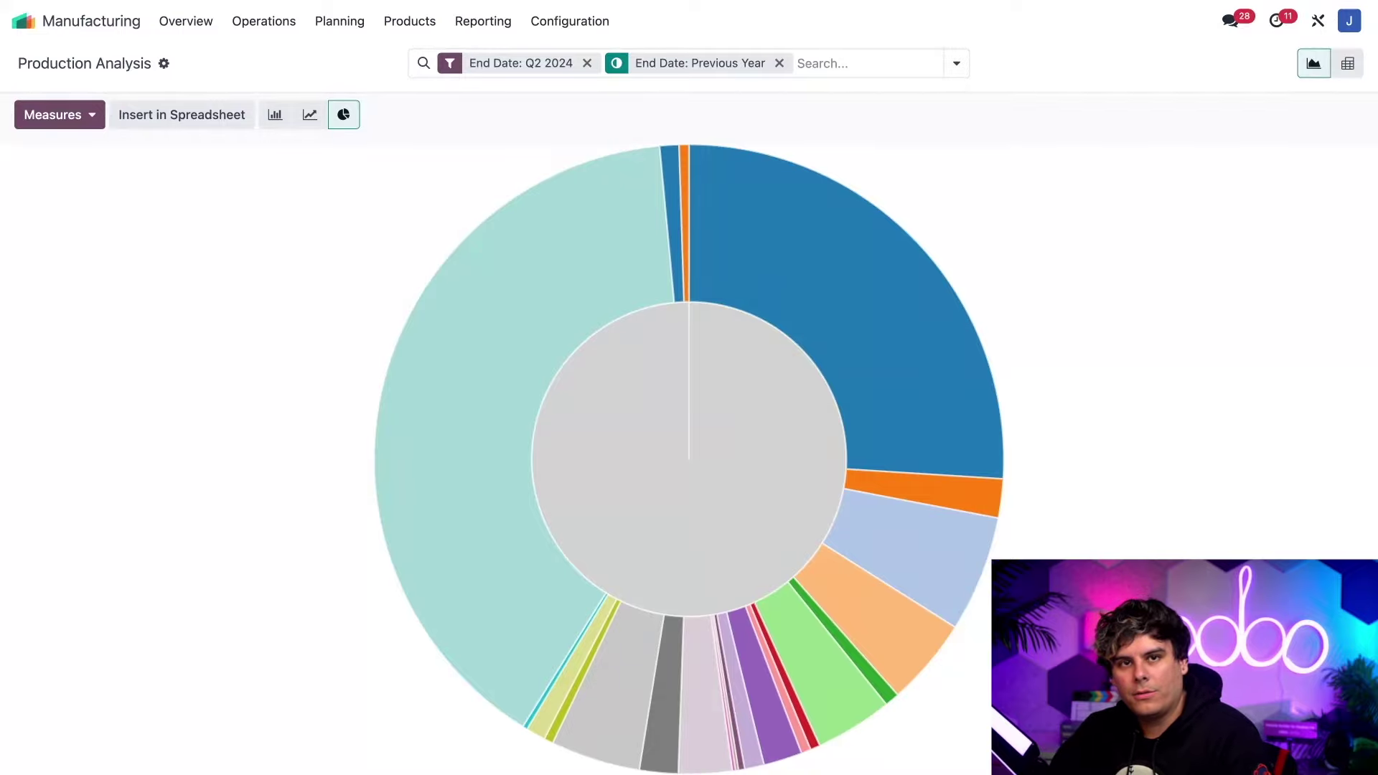
mouse_move(726, 357)
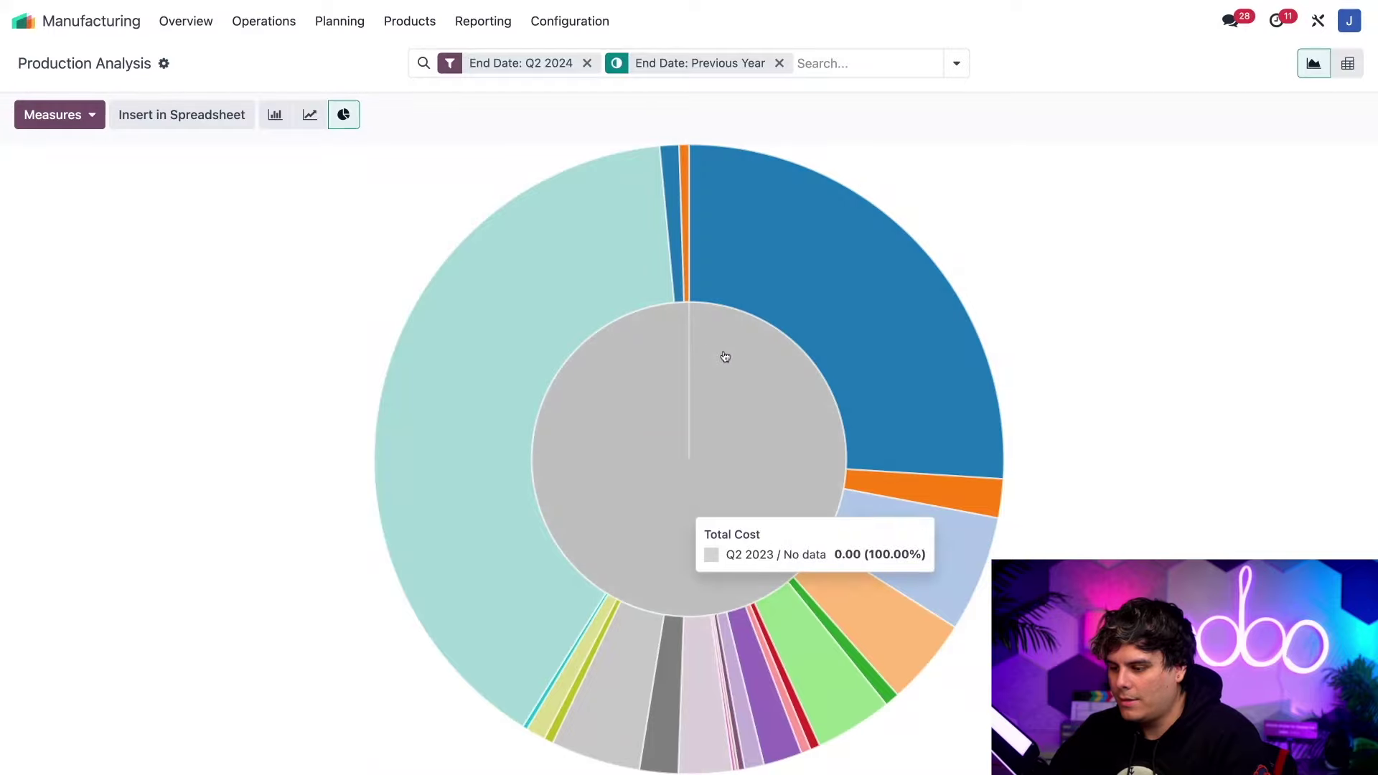